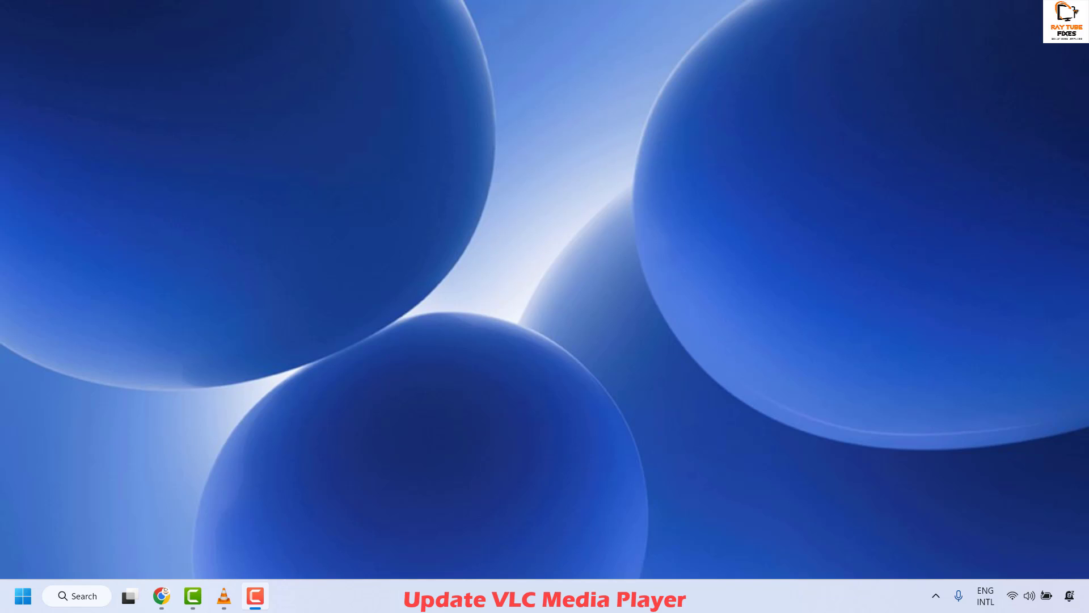
left_click(225, 605)
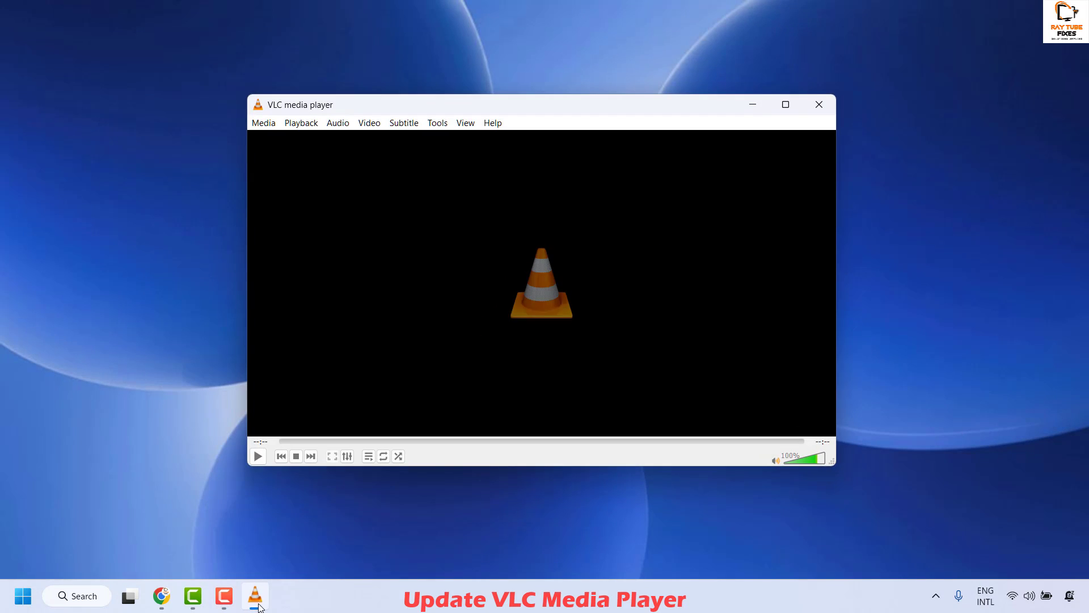
left_click(492, 123)
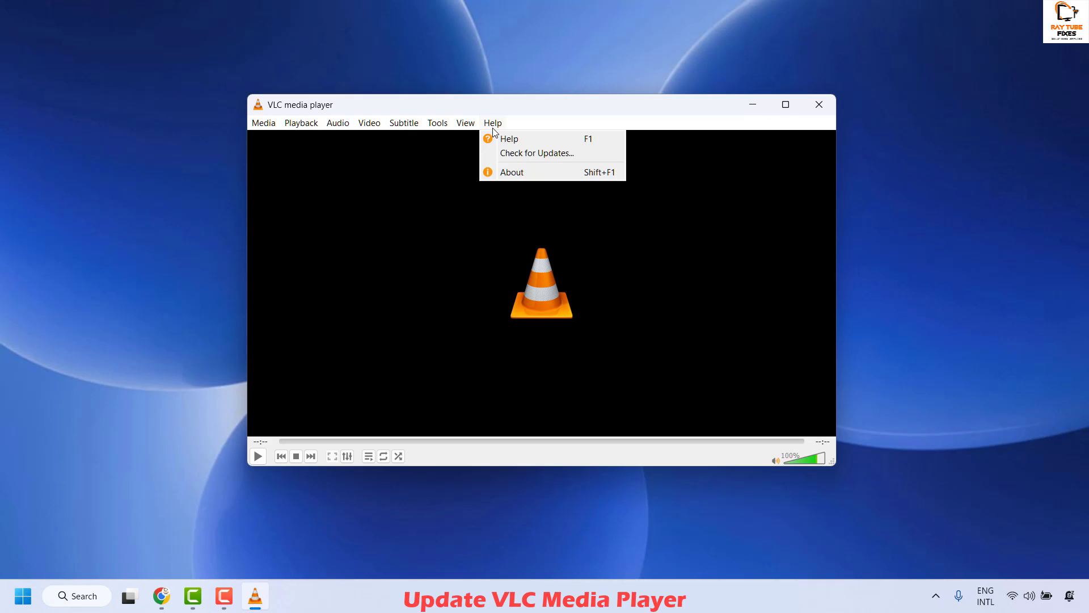
left_click(537, 154)
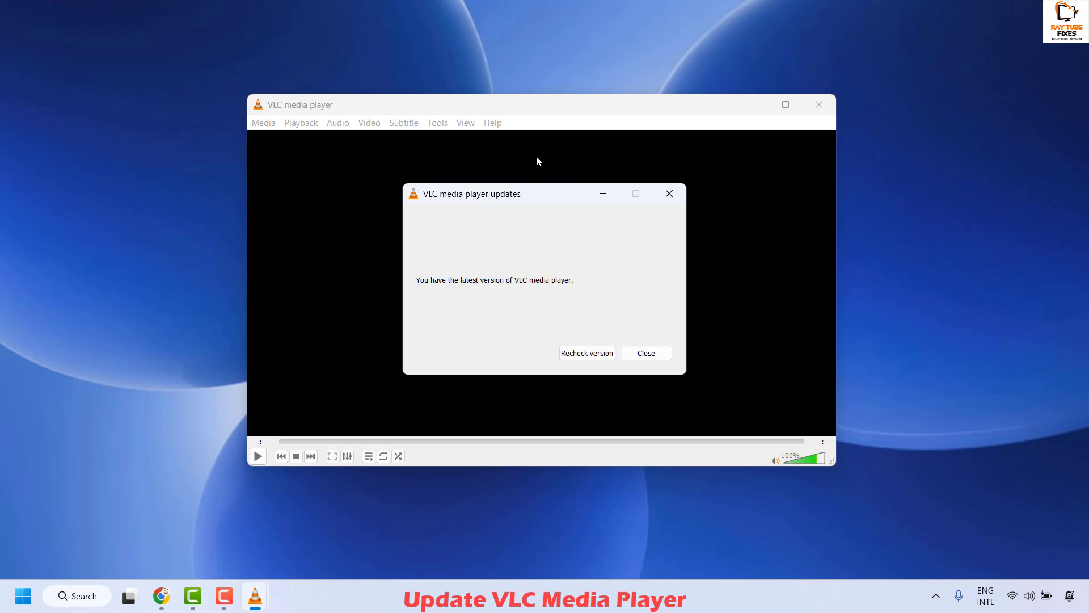
left_click(593, 354)
left_click(658, 355)
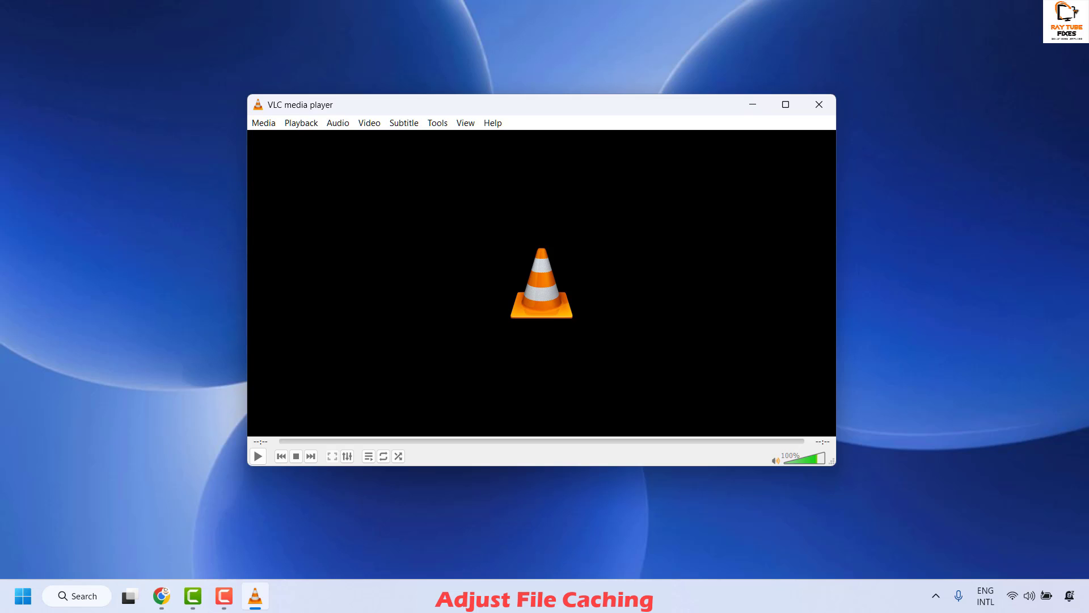
Step: Open Preferences and switch Show settings to All to show the full settings tree
left_click(442, 123)
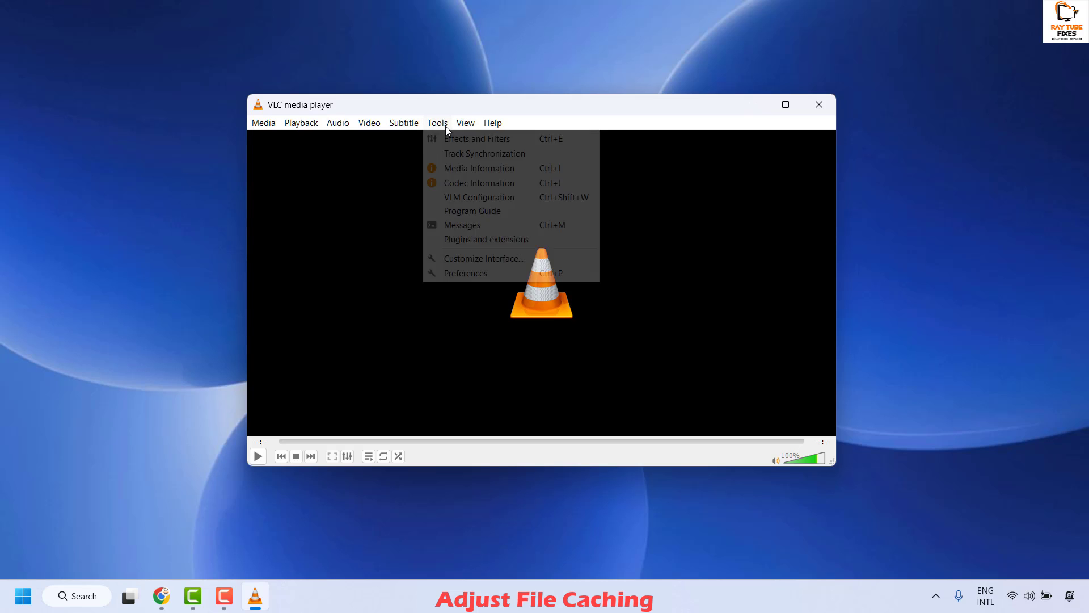
left_click(481, 274)
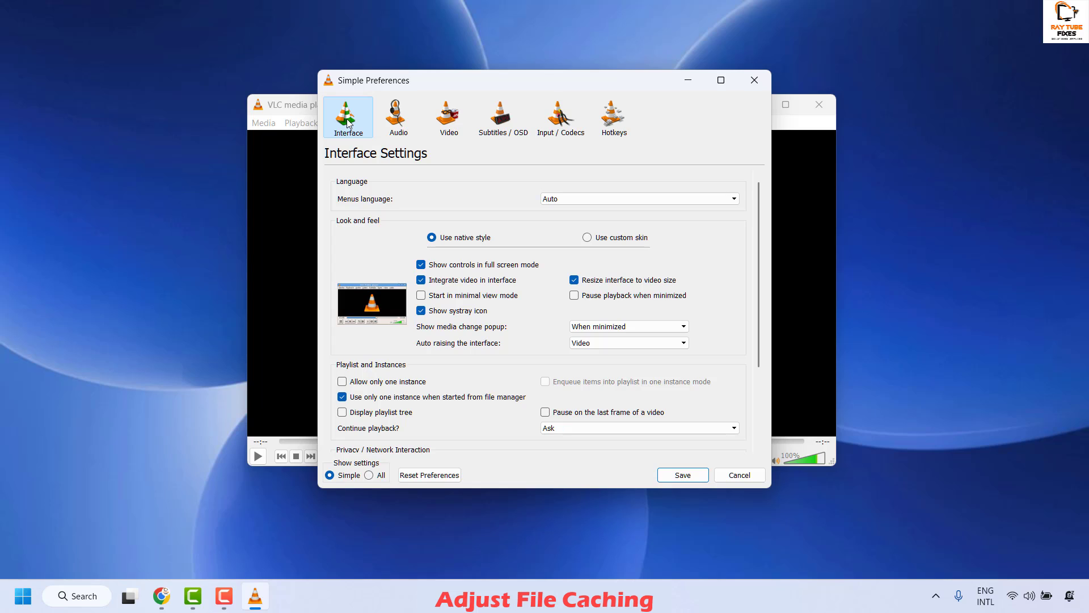
left_click(369, 476)
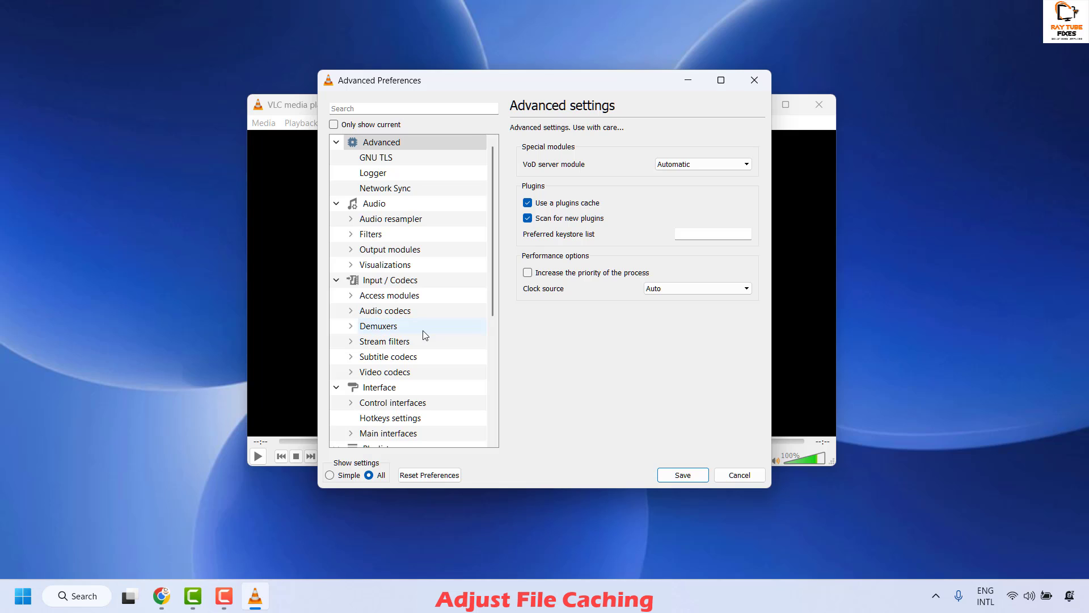
Step: Change Input / Codecs File caching from 1000 to 3000 ms and save
left_click(384, 284)
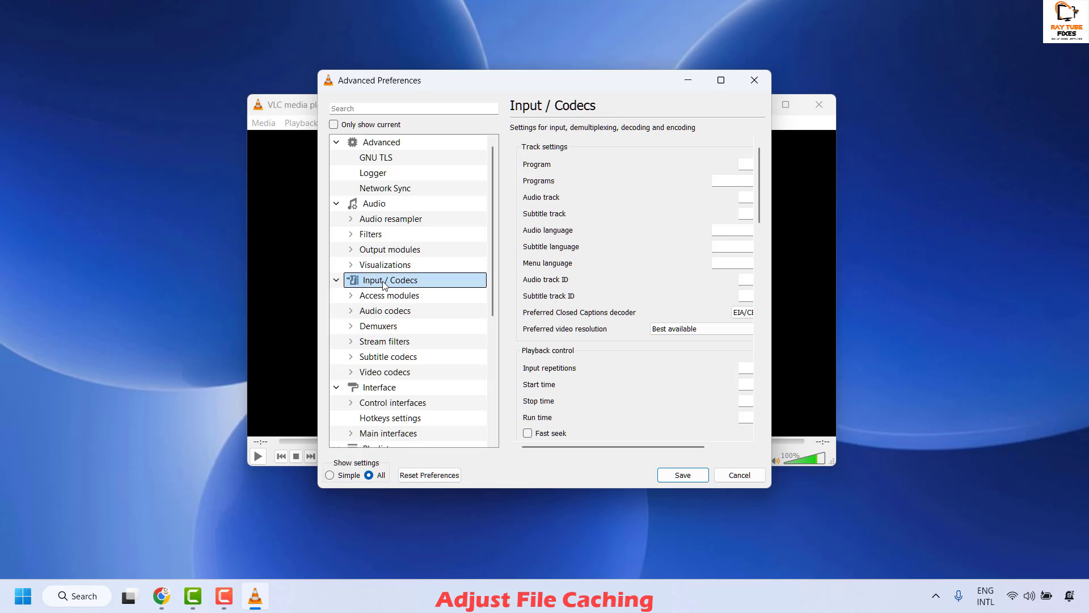
scroll(694, 303, "down", 5)
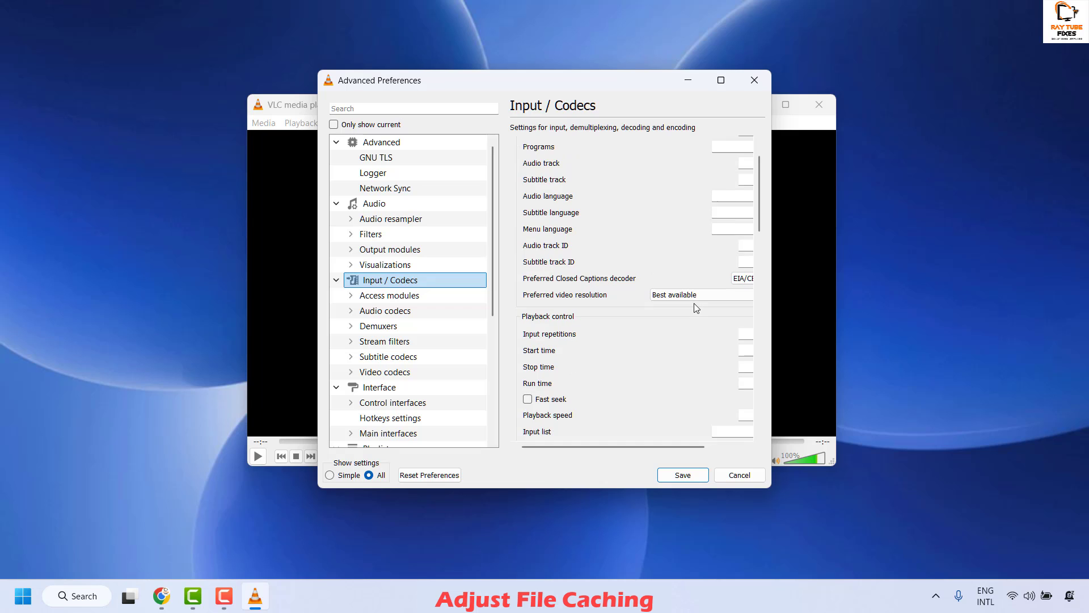
scroll(696, 310, "down", 5)
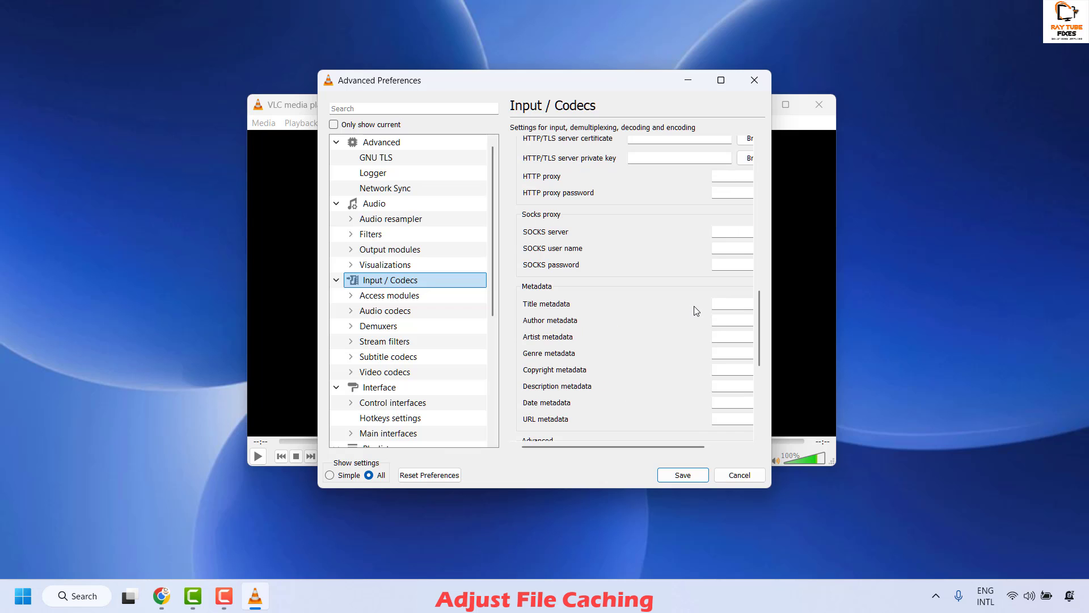
scroll(697, 311, "down", 4)
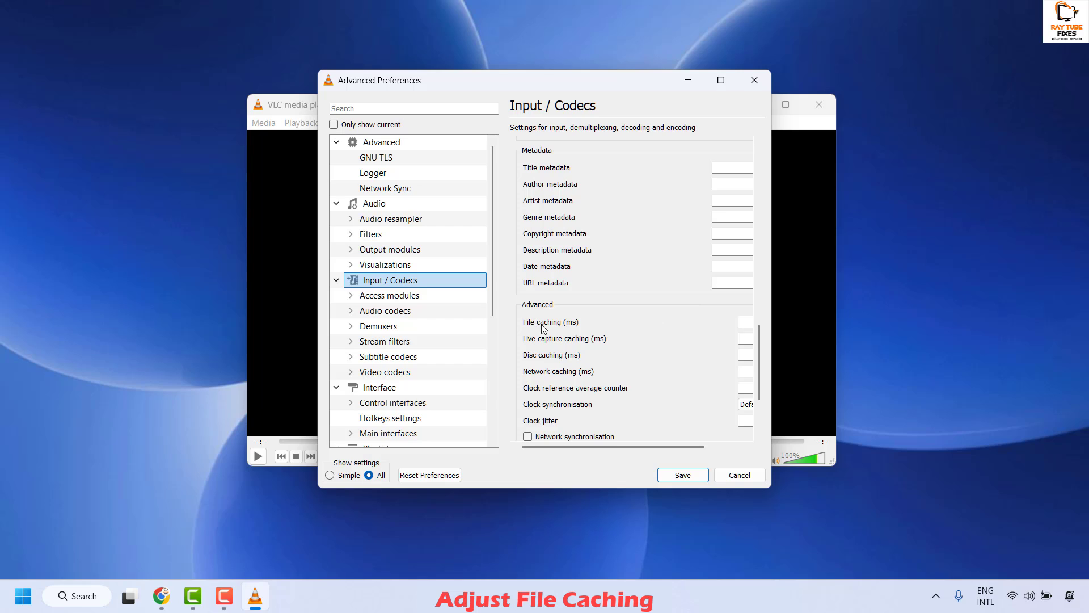
left_click_drag(771, 486, 908, 535)
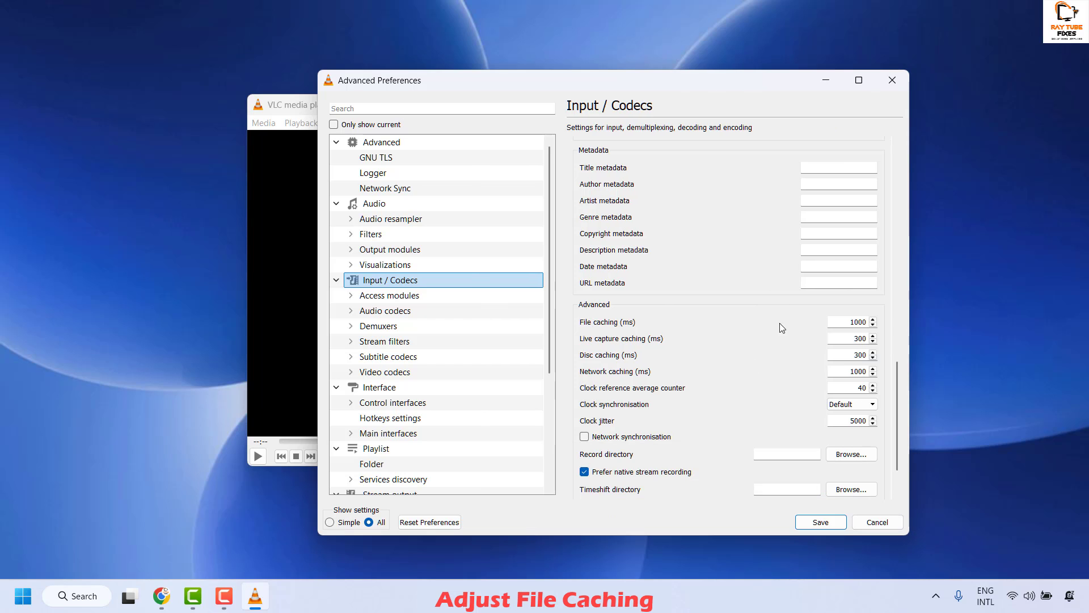
mouse_move(661, 332)
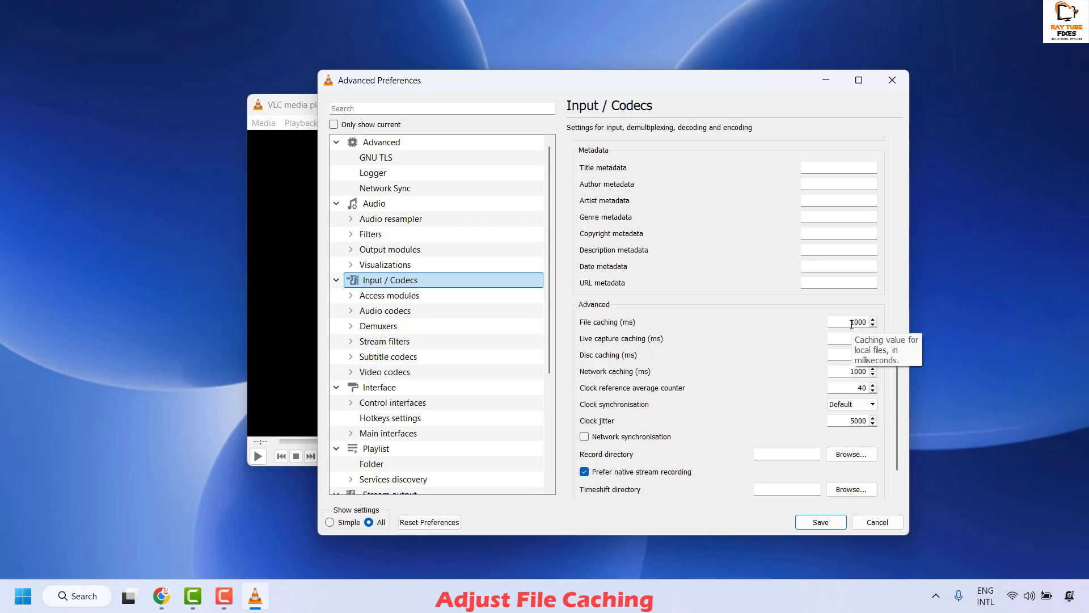
left_click_drag(850, 323, 856, 324)
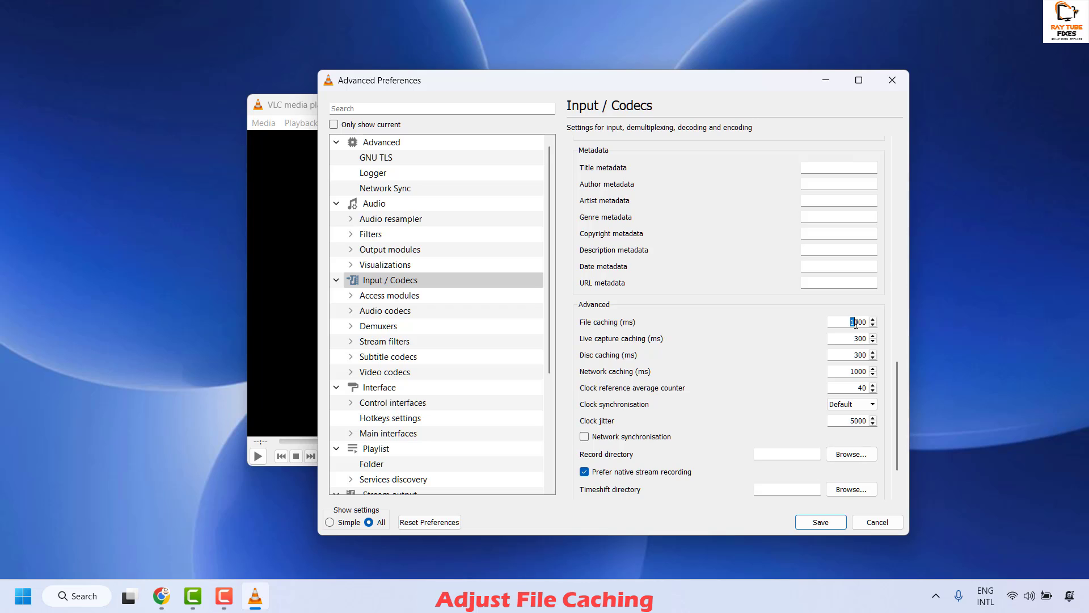
type("3")
left_click(822, 525)
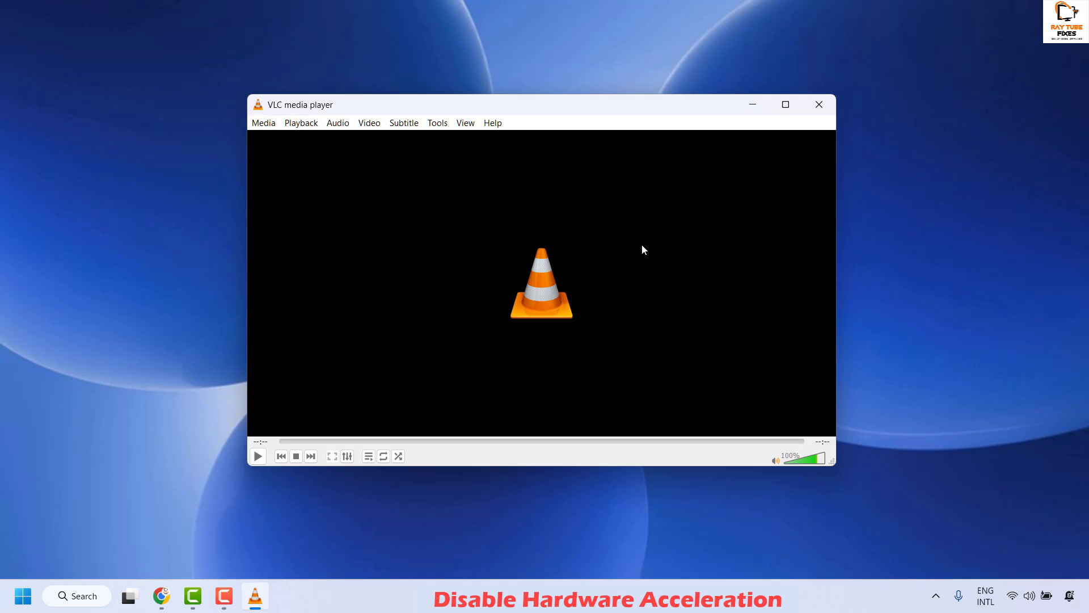
Step: Set Hardware-accelerated decoding to Disable under Input / Codecs and save
left_click(438, 124)
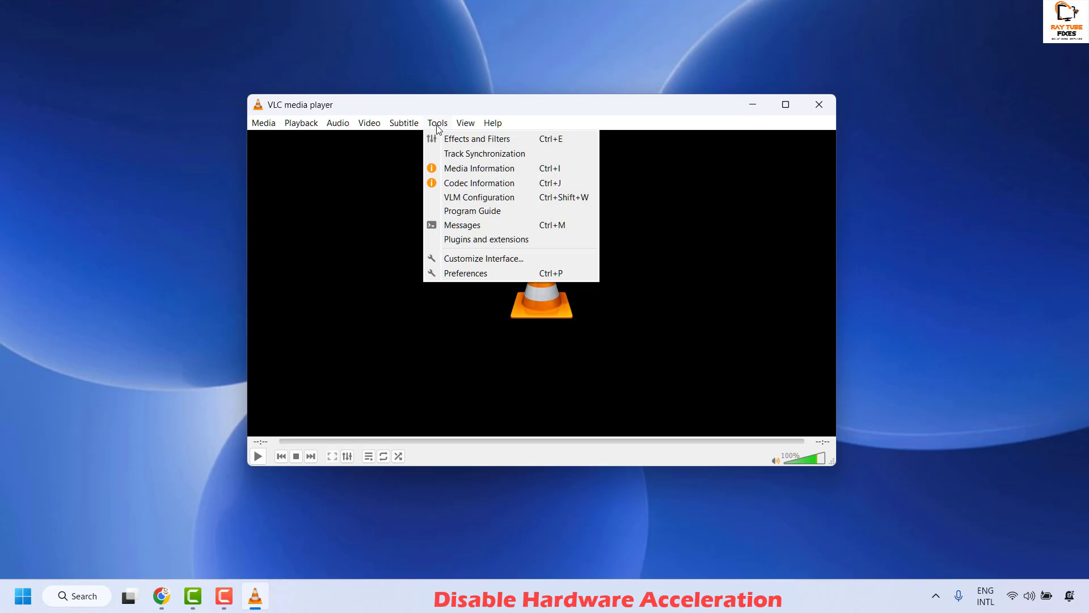
left_click(468, 273)
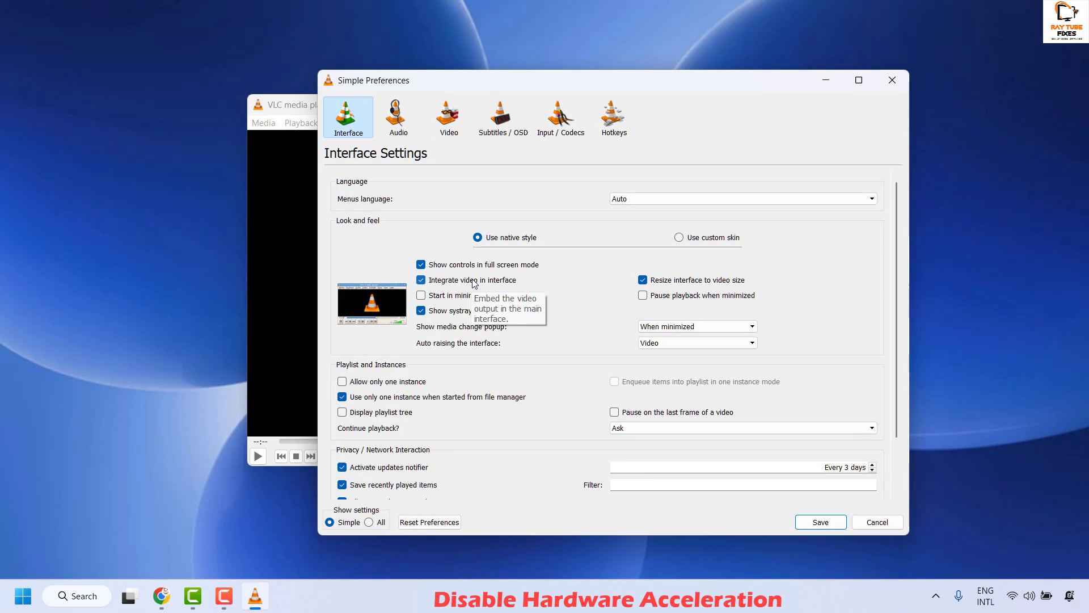
left_click(561, 131)
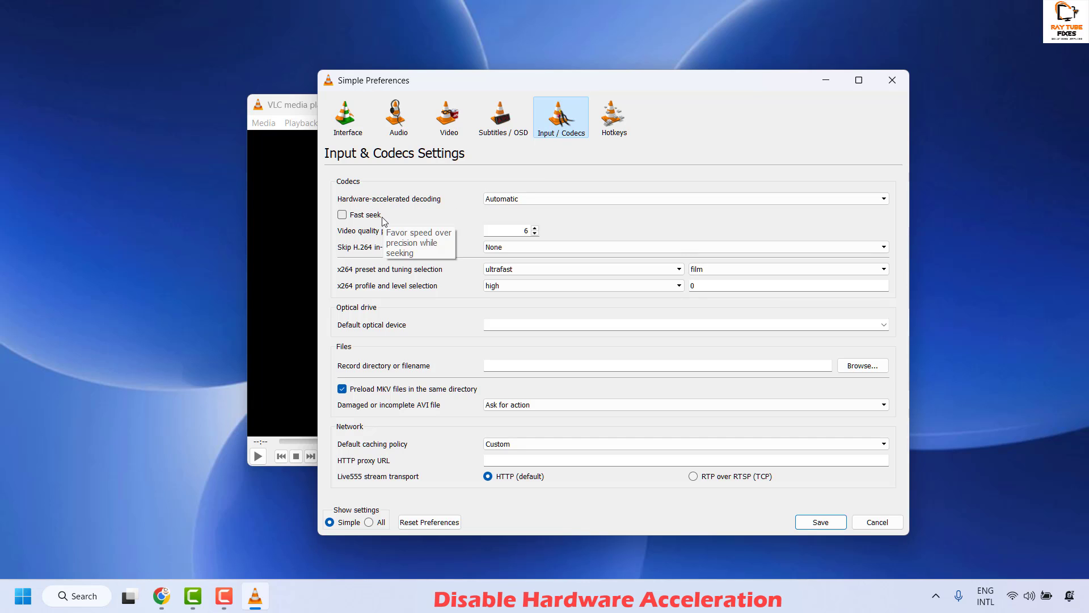
left_click(539, 200)
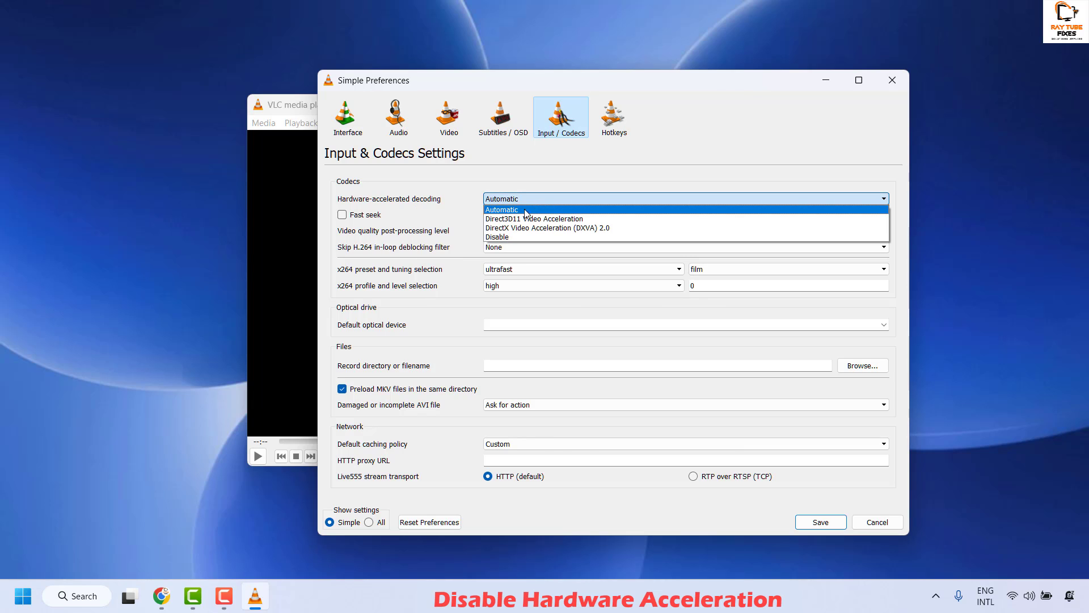
left_click(509, 237)
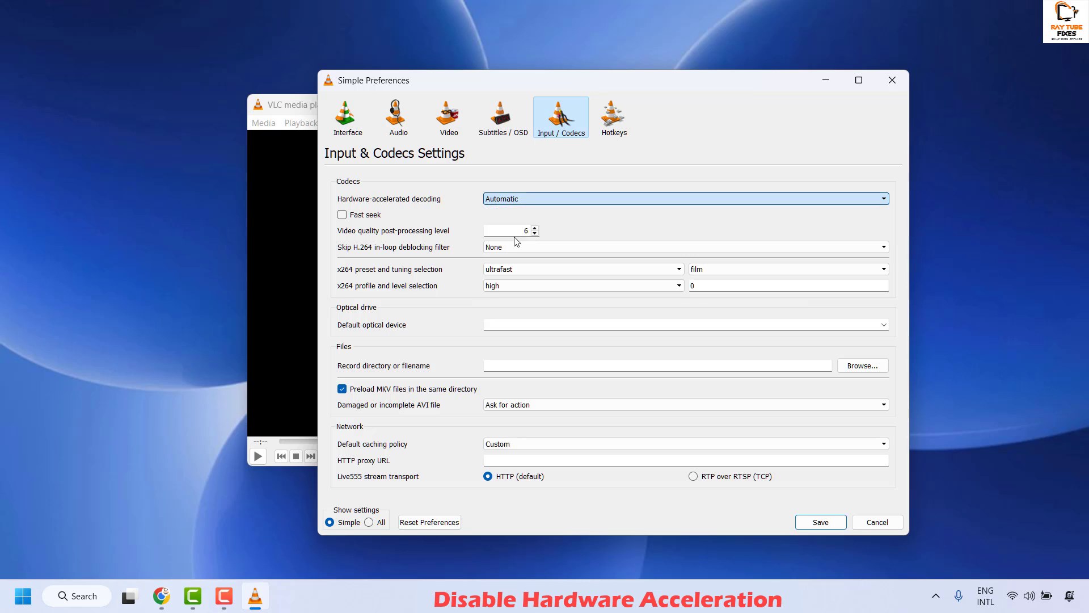
left_click(825, 525)
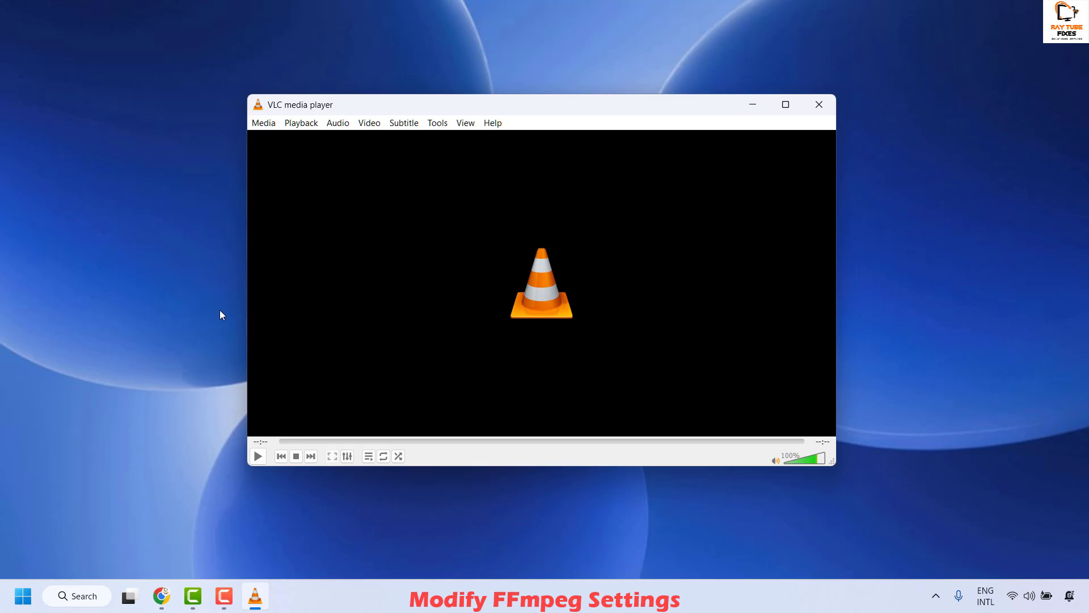
Step: Reopen Preferences in the All view and scroll the tree down to Video codecs
left_click(428, 126)
left_click(464, 273)
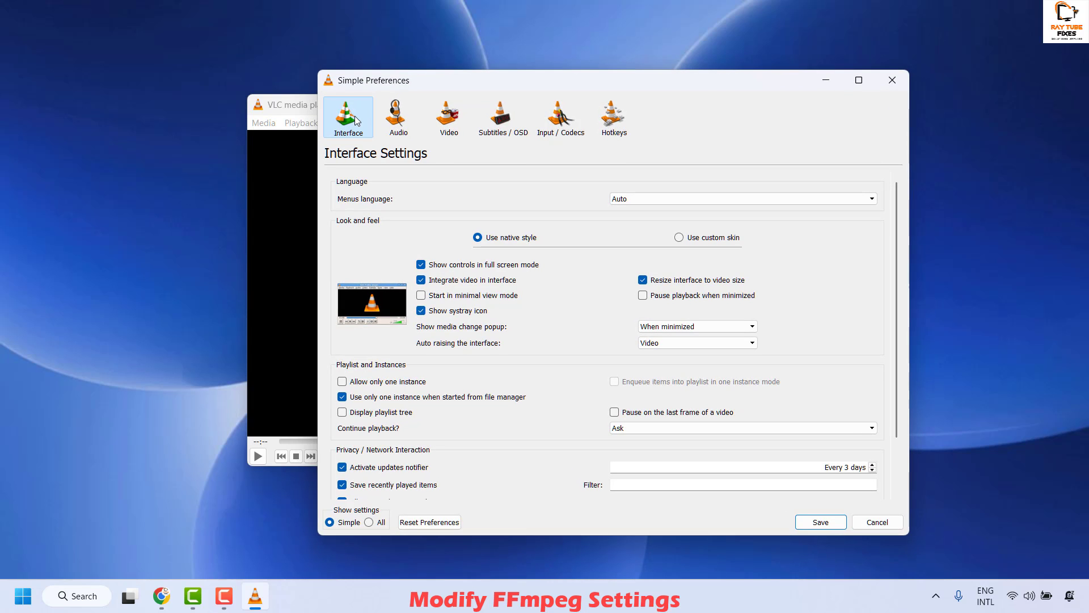
left_click(369, 523)
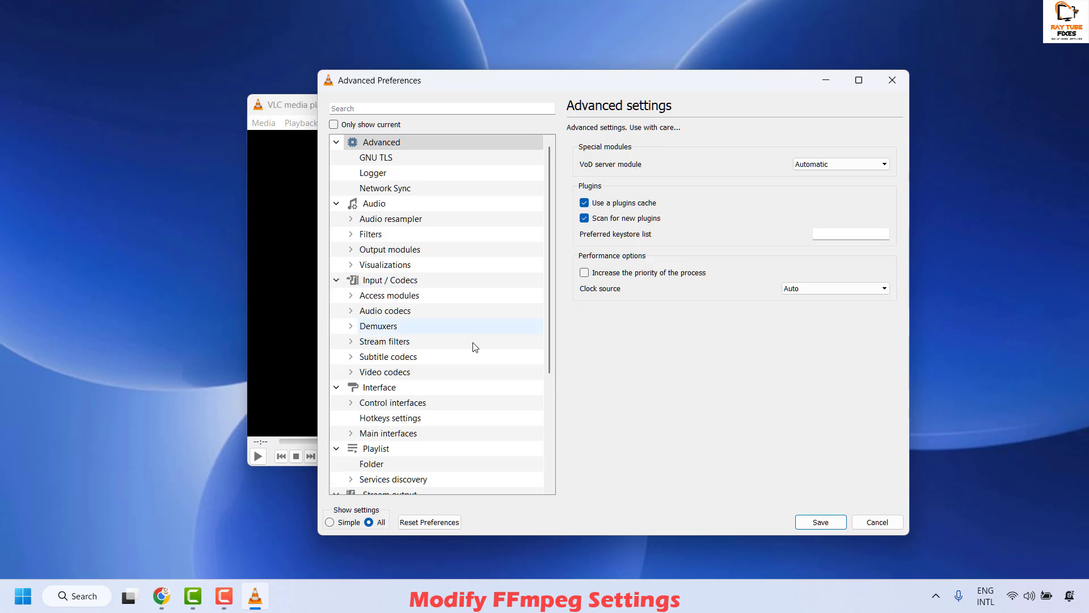
scroll(471, 336, "down", 1)
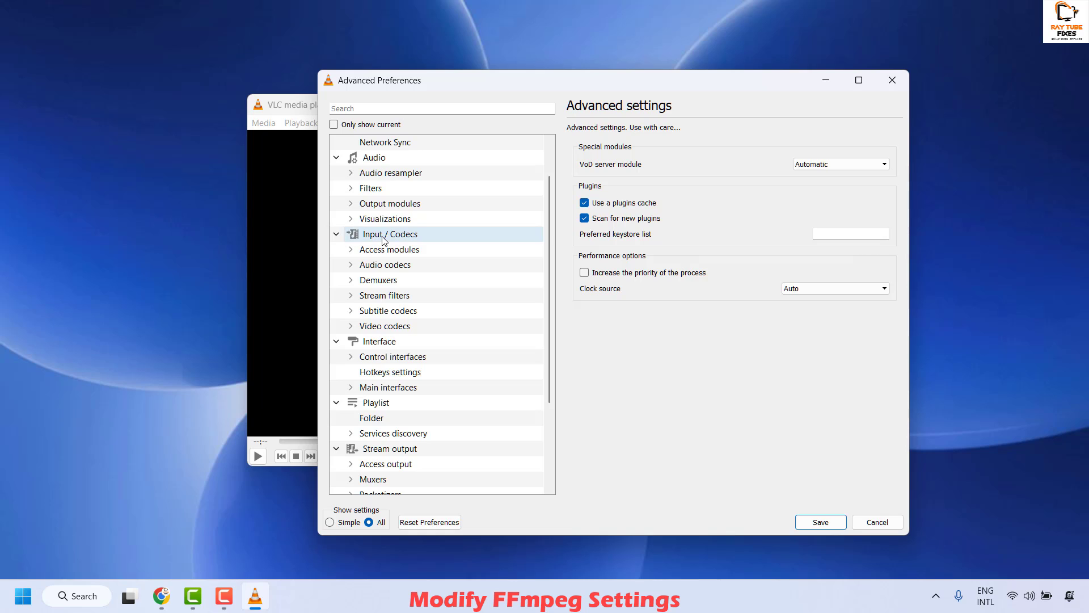
Step: In Video codecs > FFmpeg, set skipping the H.264 loop filter to All
left_click(350, 327)
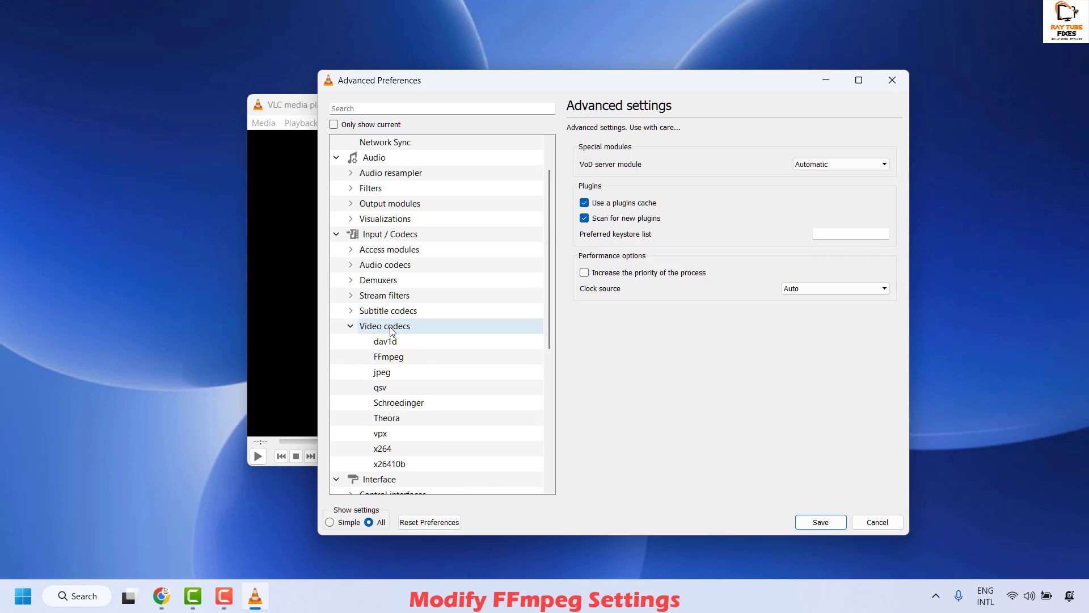
left_click(401, 360)
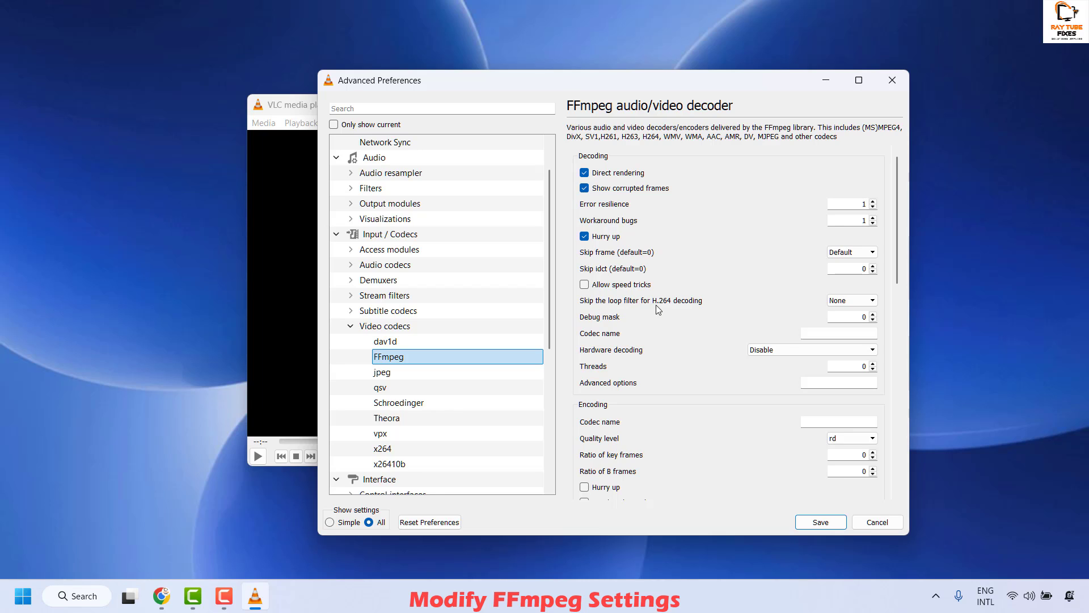
mouse_move(656, 306)
left_click(852, 301)
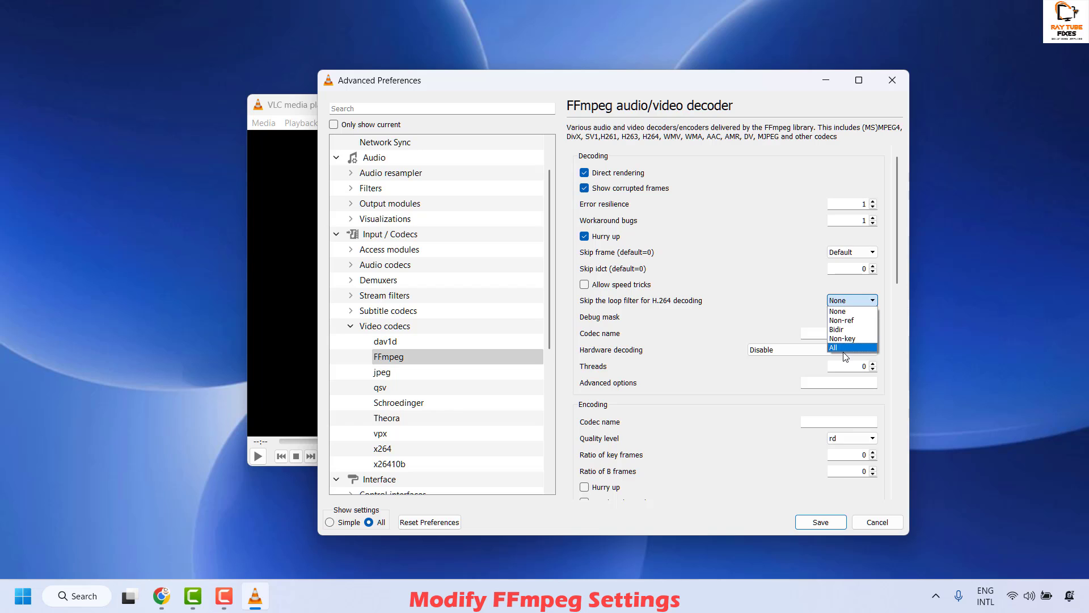
left_click(845, 348)
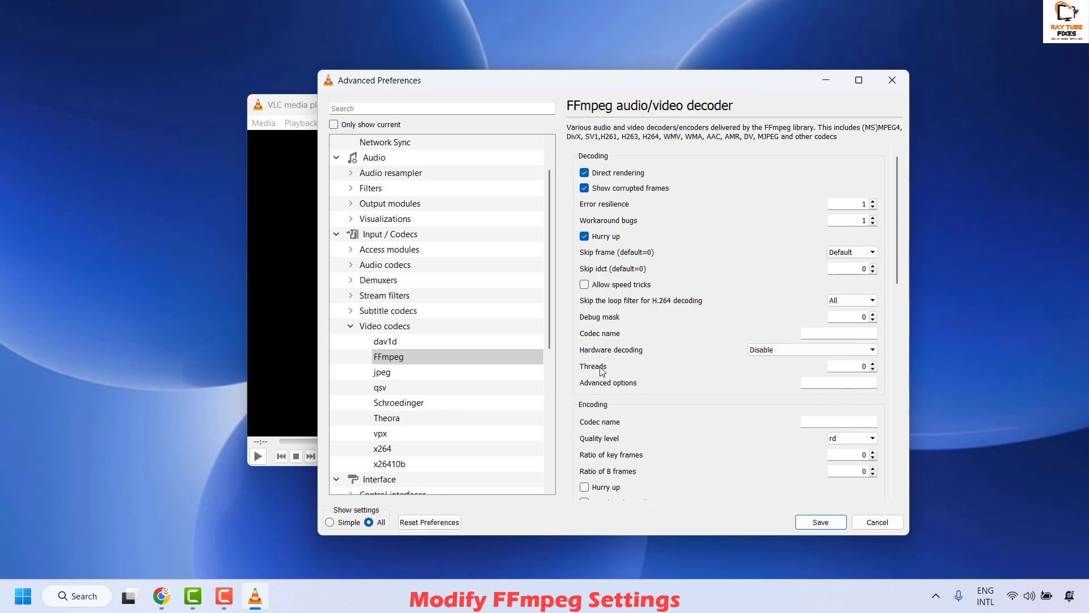
Step: Set the FFmpeg Threads value to 2 and save
double_click(864, 366)
type("2")
left_click(821, 522)
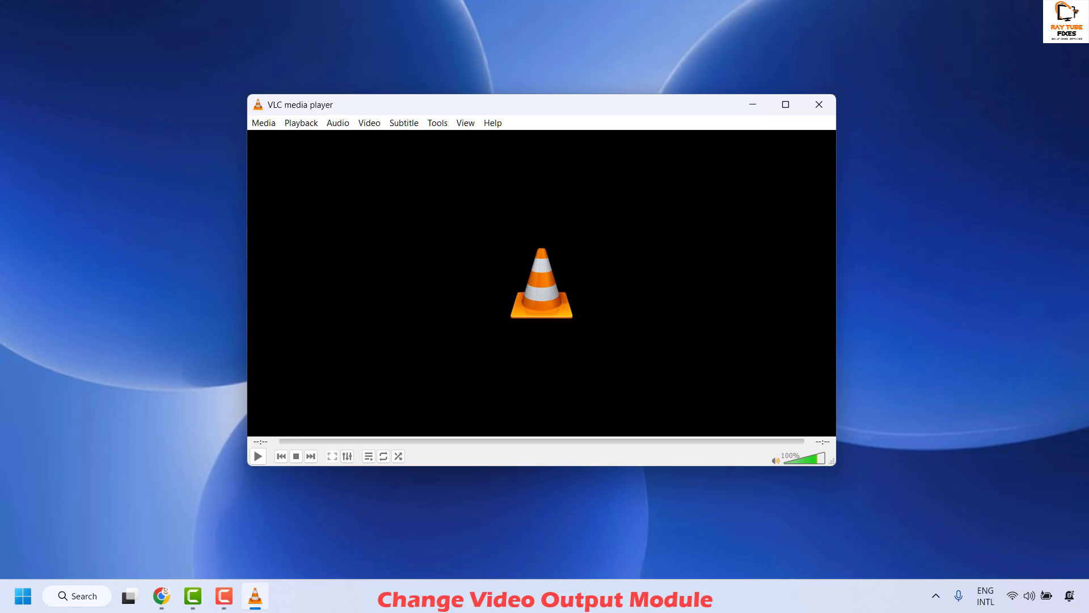
Step: Set the Video output to DirectX (DirectDraw) video output and save
left_click(439, 124)
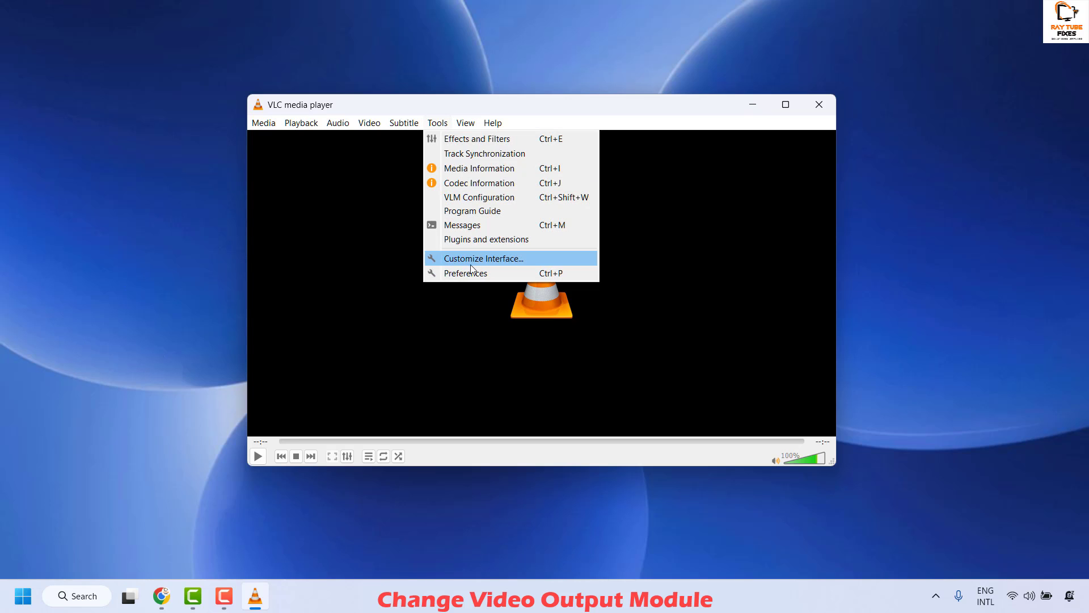
left_click(460, 272)
left_click(450, 118)
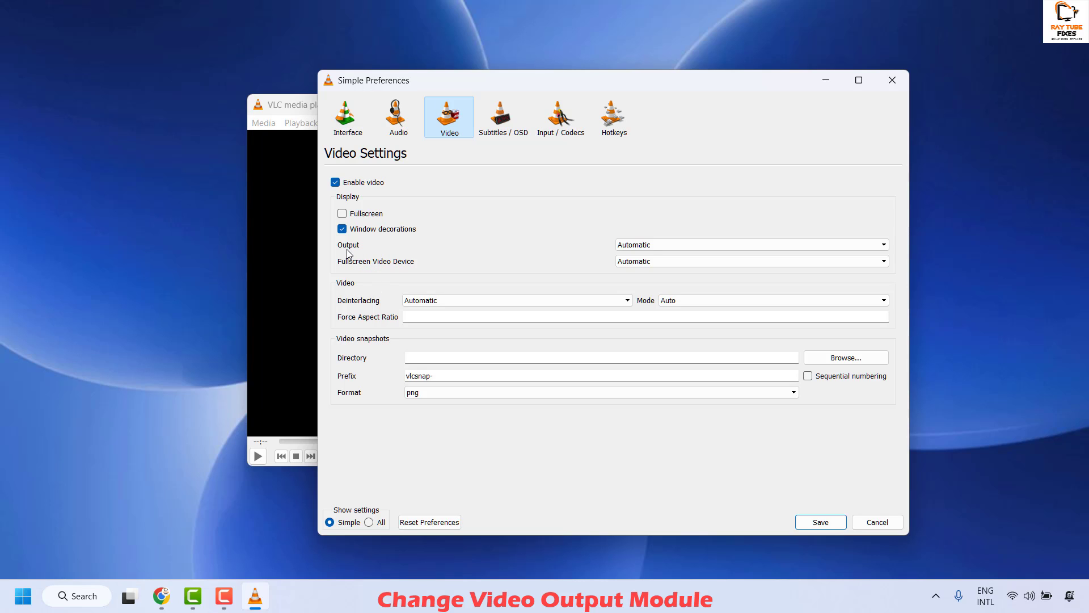
left_click(658, 245)
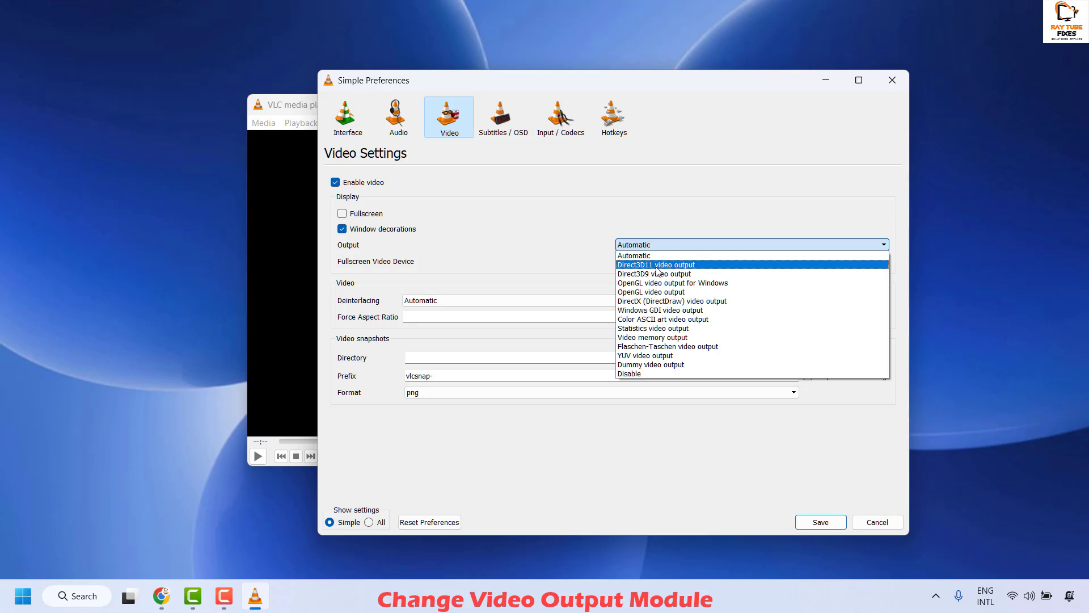
left_click(658, 302)
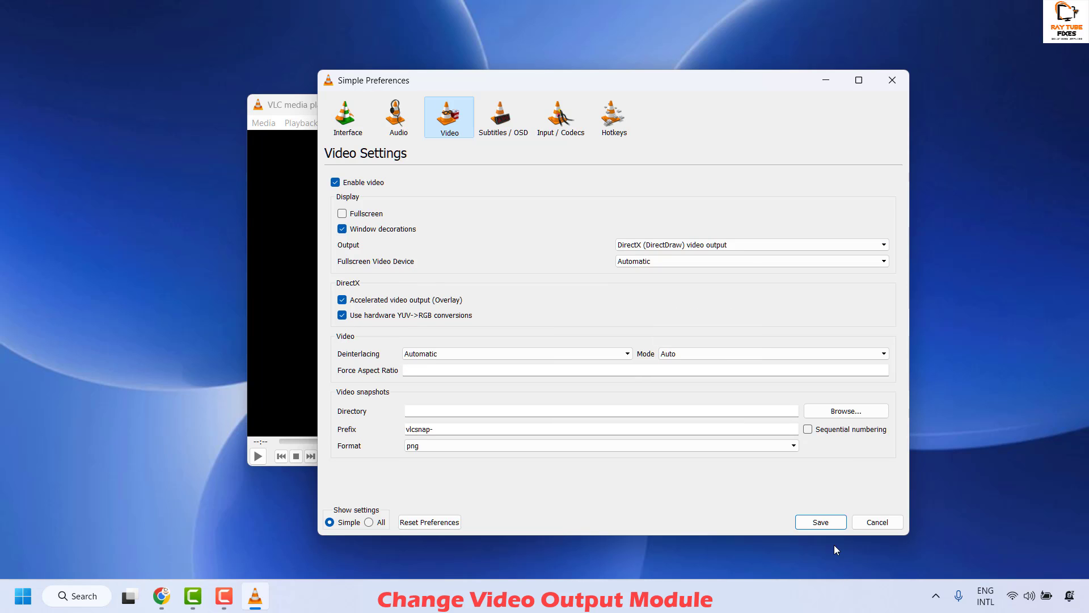
left_click(832, 525)
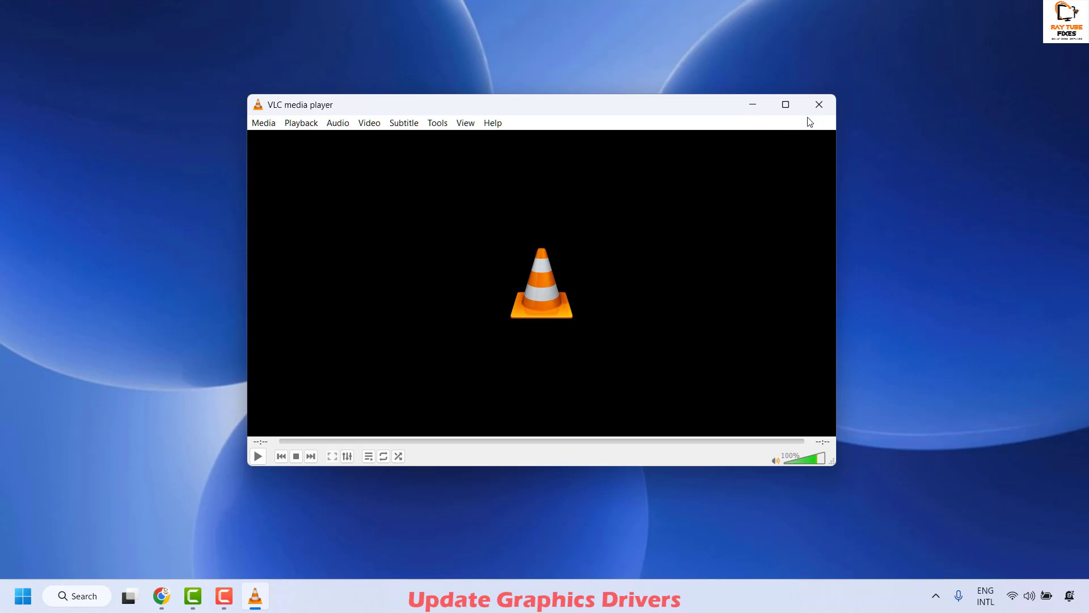
Step: Close the VLC window
left_click(820, 107)
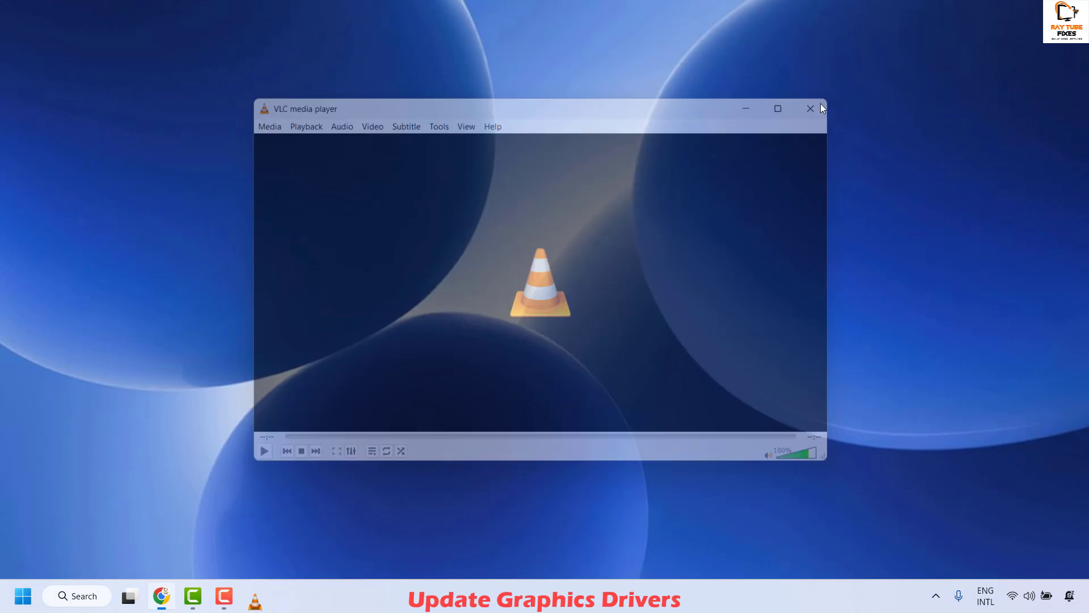
Step: Open Device Manager, expand Display adapters, and scan for hardware changes
right_click(25, 594)
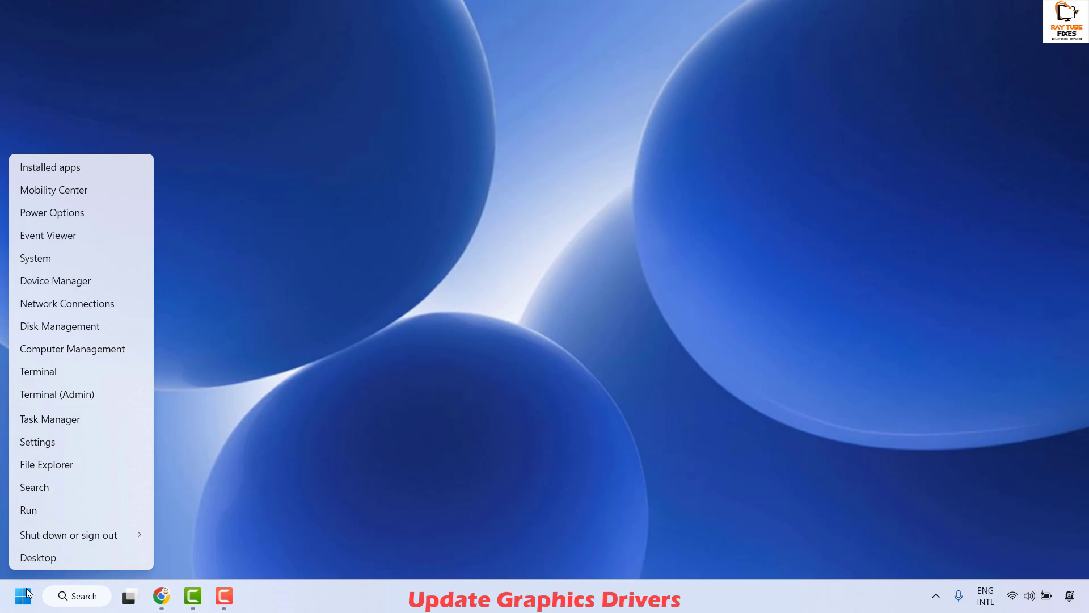
left_click(74, 282)
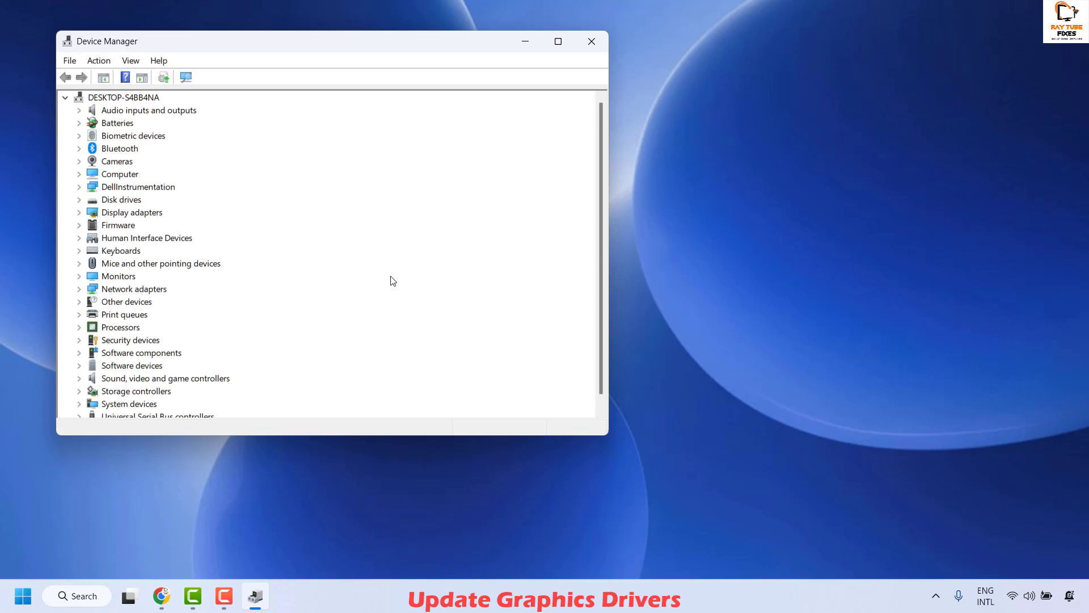
left_click_drag(370, 46, 636, 82)
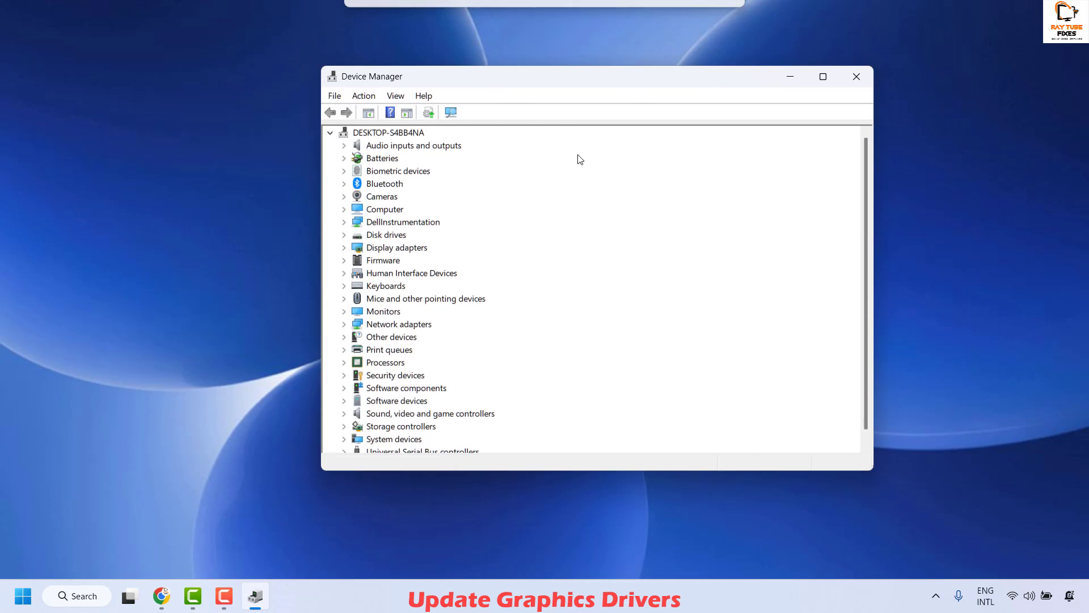
left_click(345, 248)
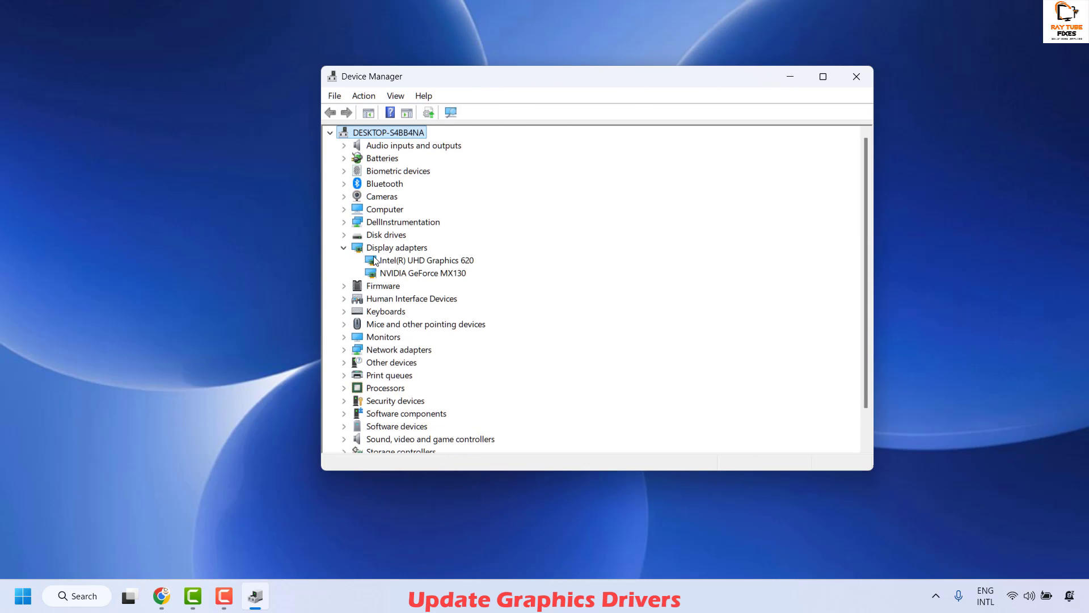
left_click(391, 248)
right_click(389, 248)
left_click(455, 261)
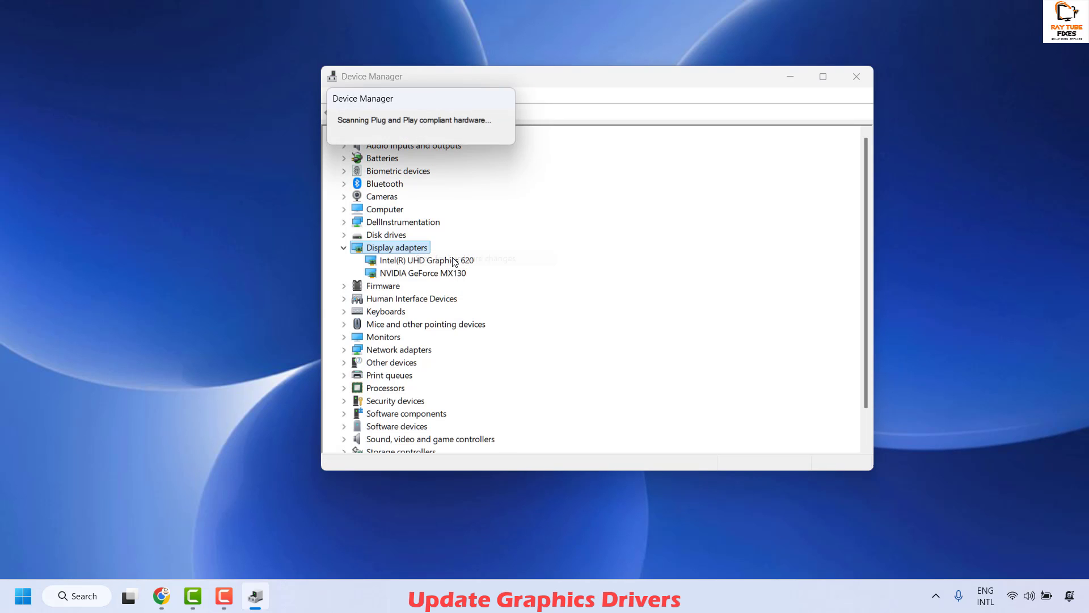
Step: Search automatically for a newer Intel(R) UHD Graphics 620 driver
left_click(406, 261)
right_click(408, 261)
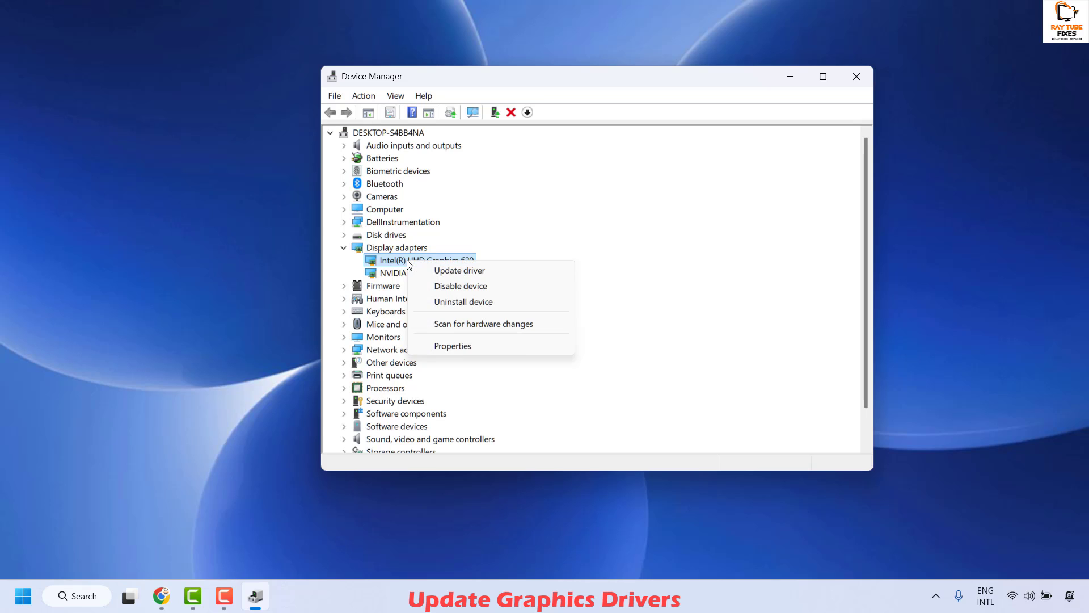
left_click(452, 271)
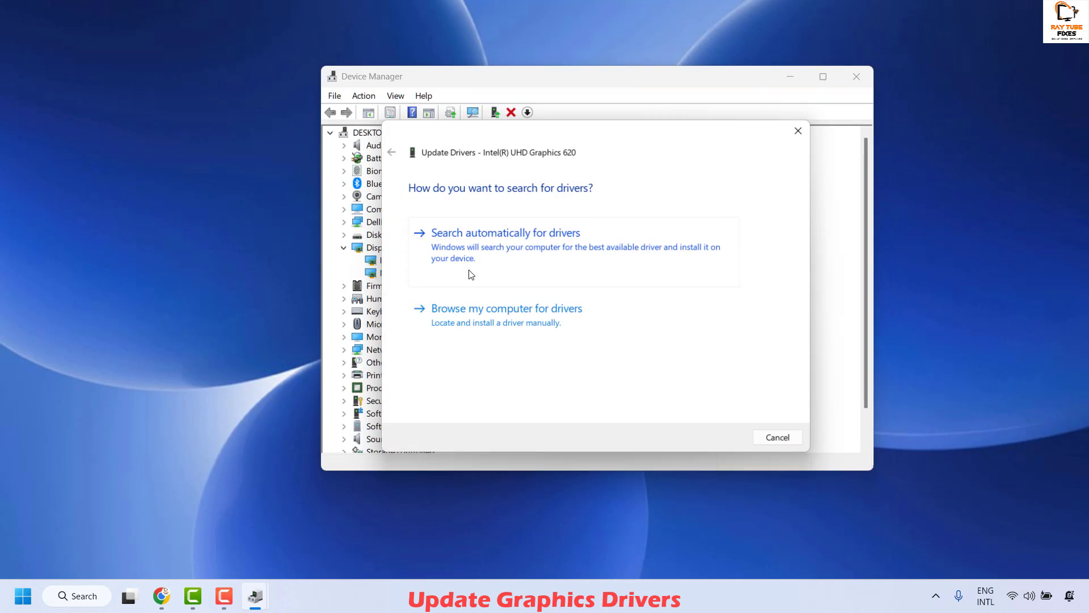
left_click(477, 275)
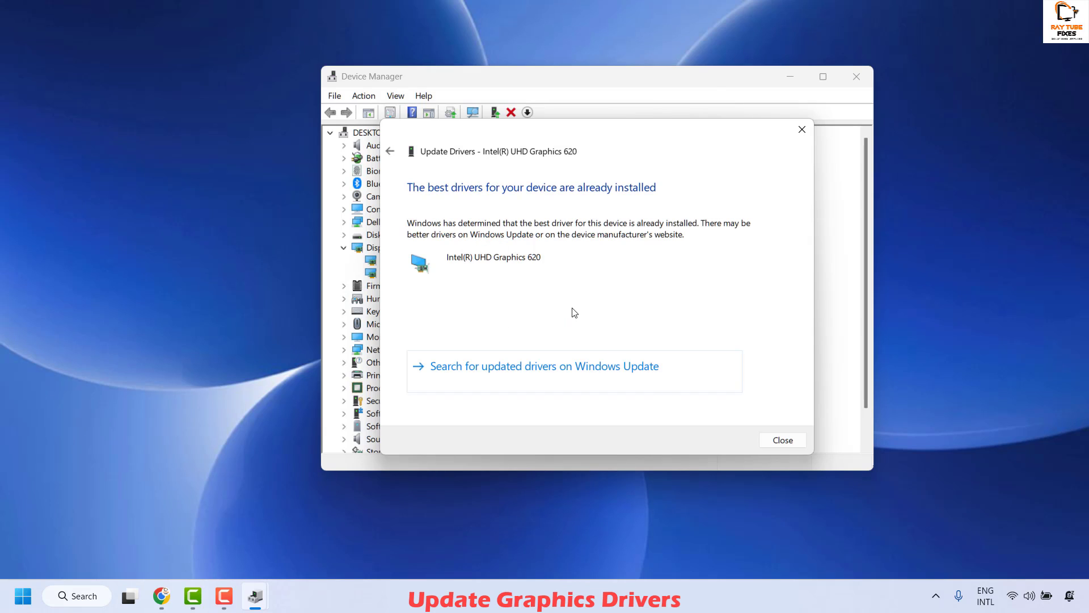
left_click(783, 441)
Step: Search automatically for a newer NVIDIA GeForce MX130 driver, then close Device Manager
right_click(417, 276)
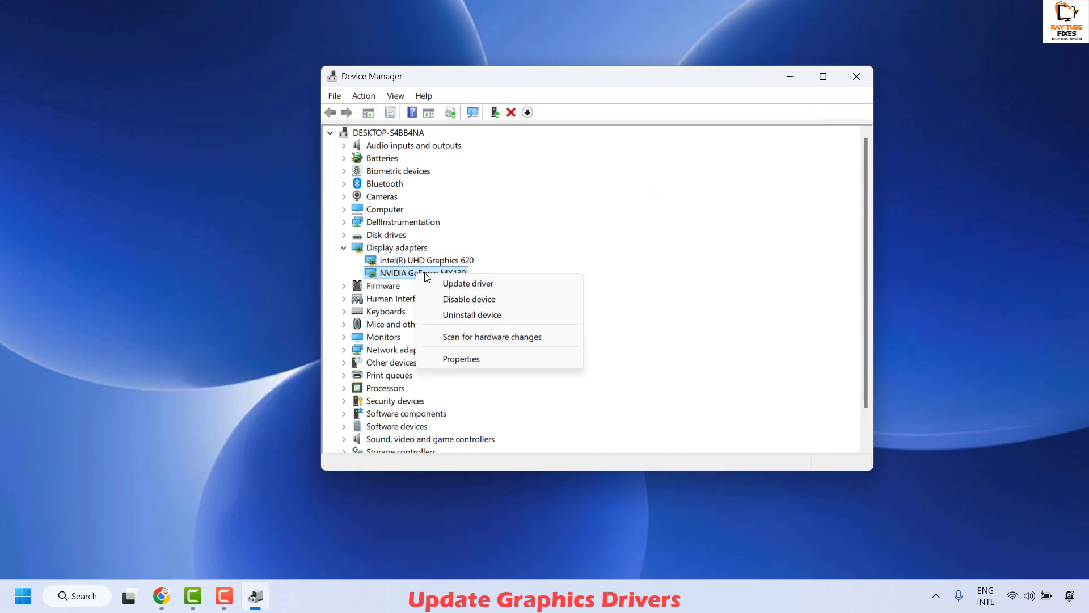
left_click(489, 282)
left_click(522, 251)
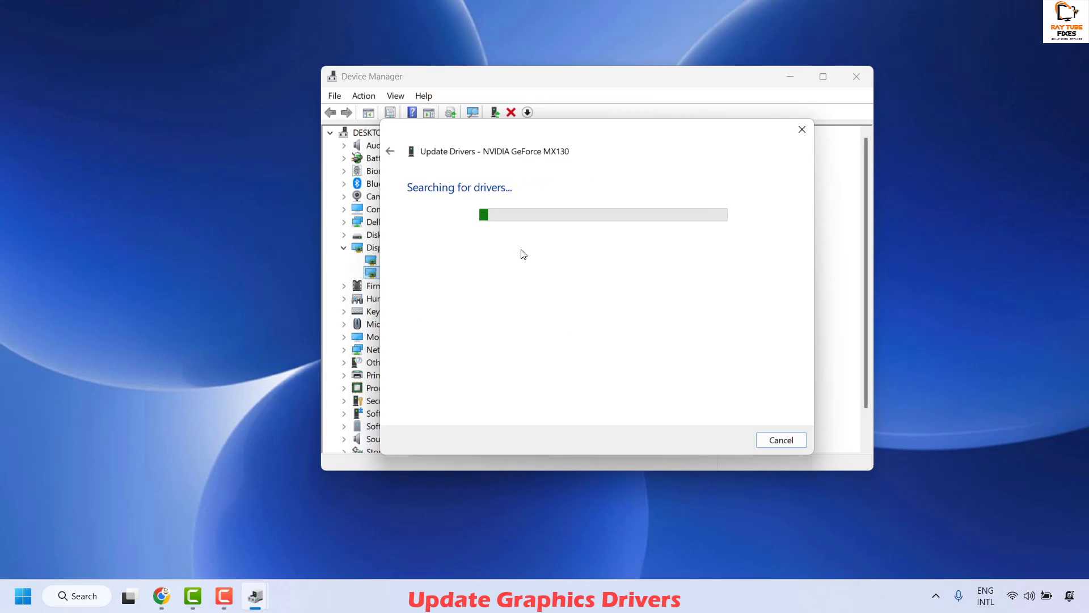
left_click(781, 442)
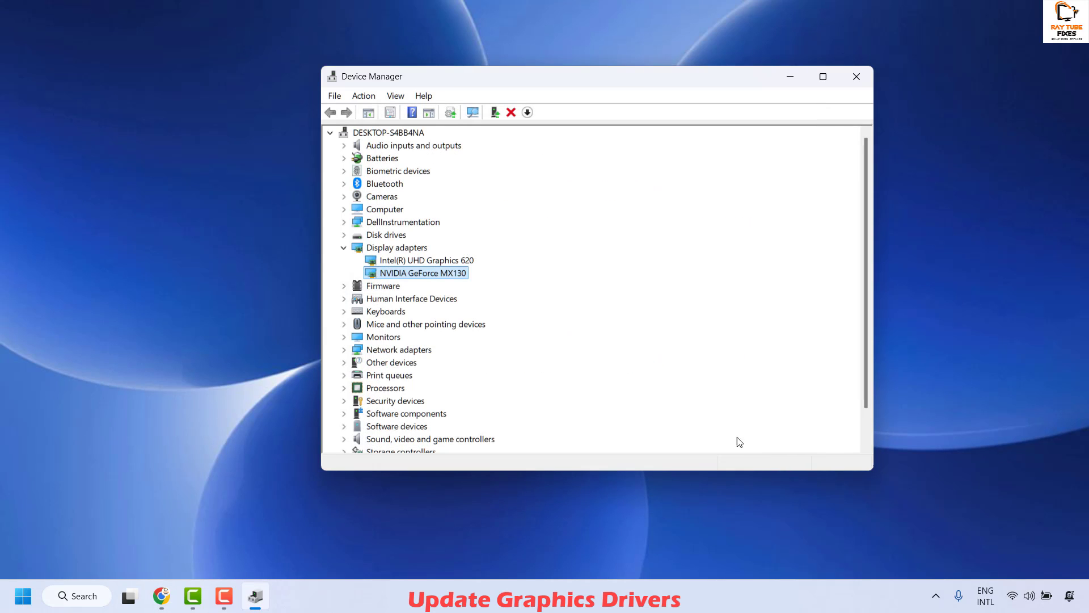
left_click(856, 76)
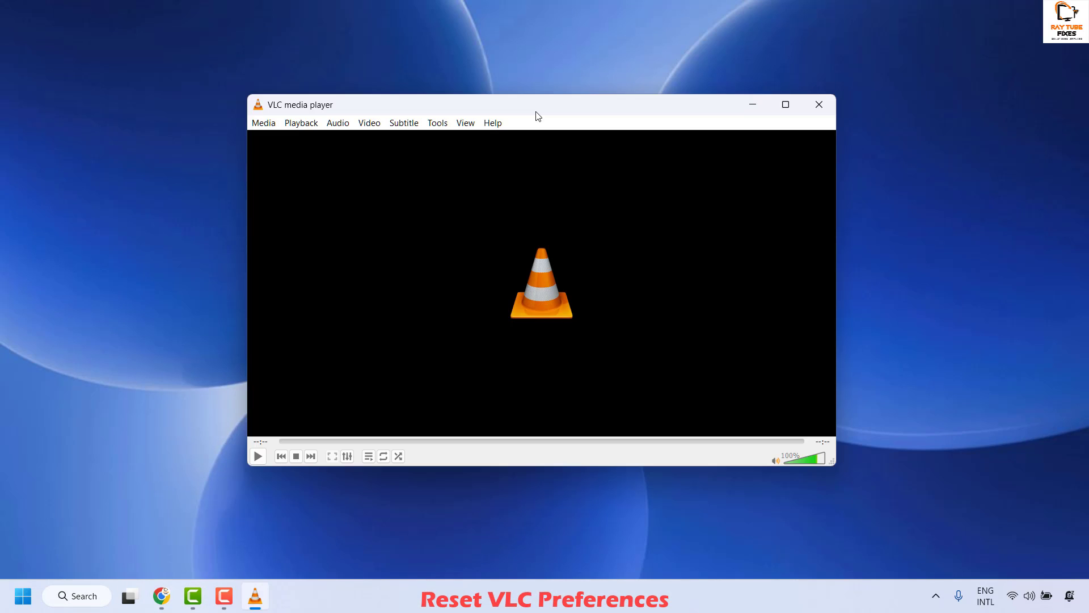
Step: Reset all preferences from the Preferences dialog, confirm with OK, and close VLC
left_click_drag(537, 112, 646, 147)
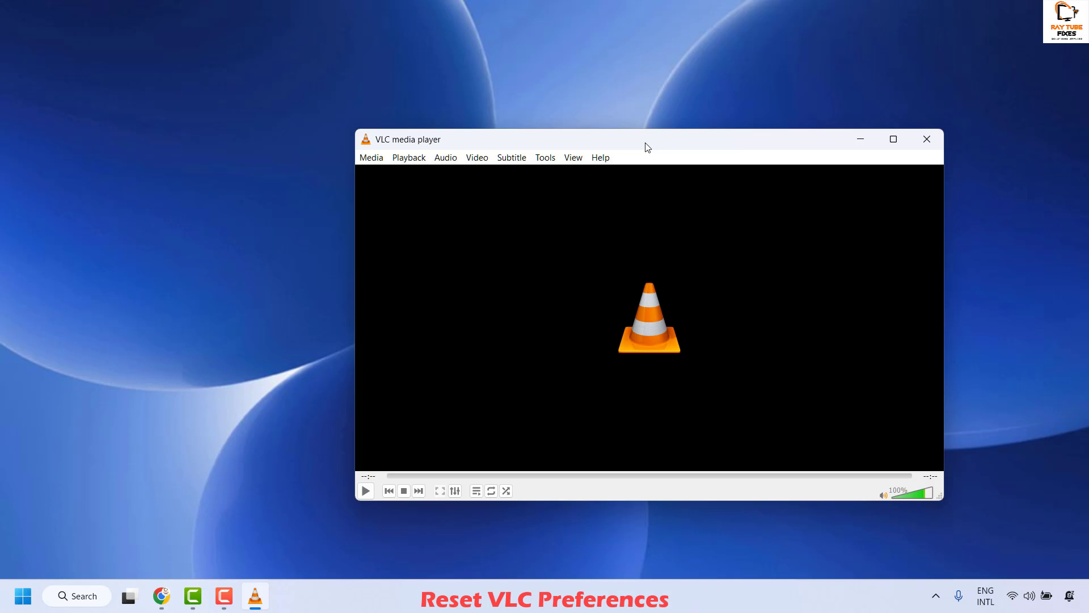
left_click(546, 159)
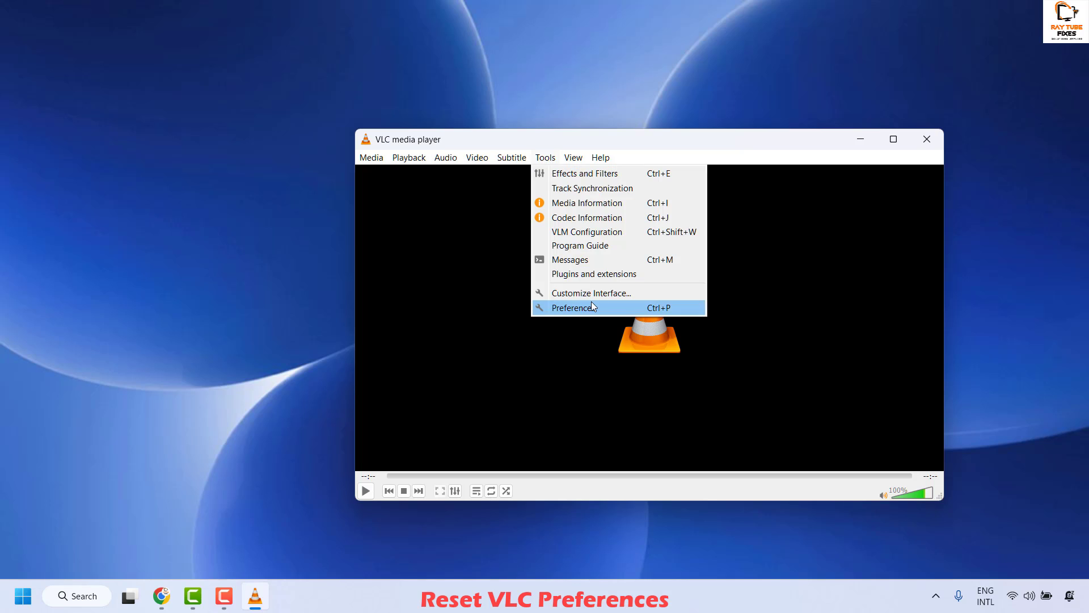
left_click(591, 301)
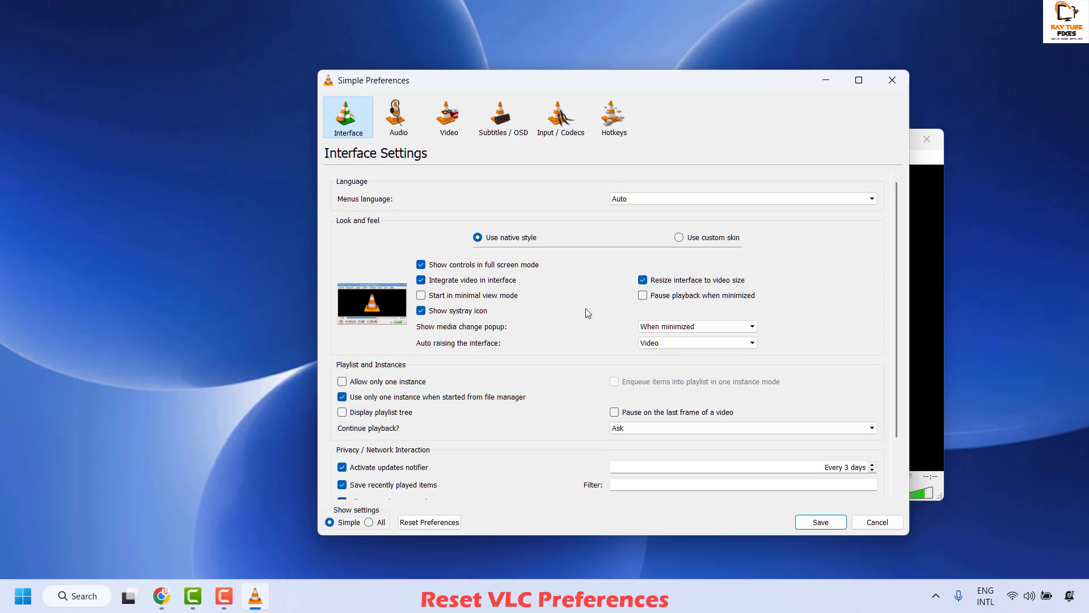
left_click(430, 523)
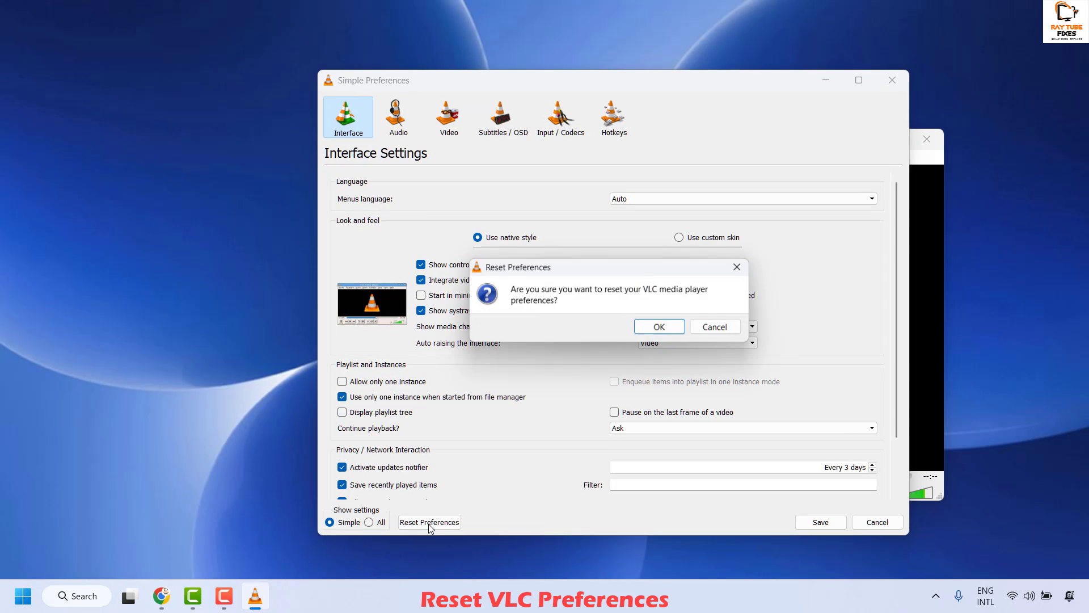
left_click(672, 329)
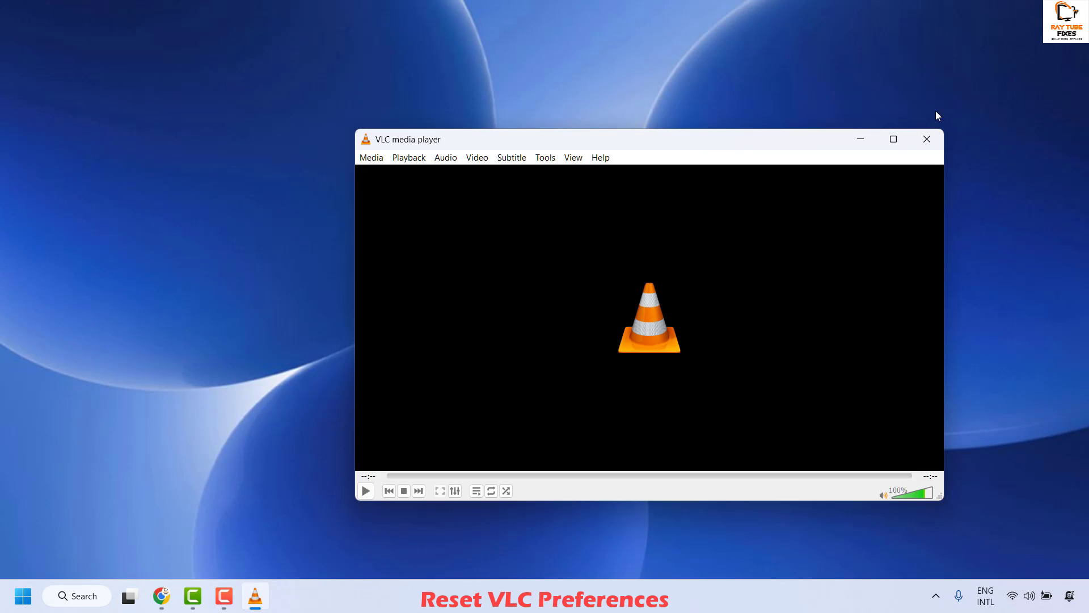
left_click(927, 140)
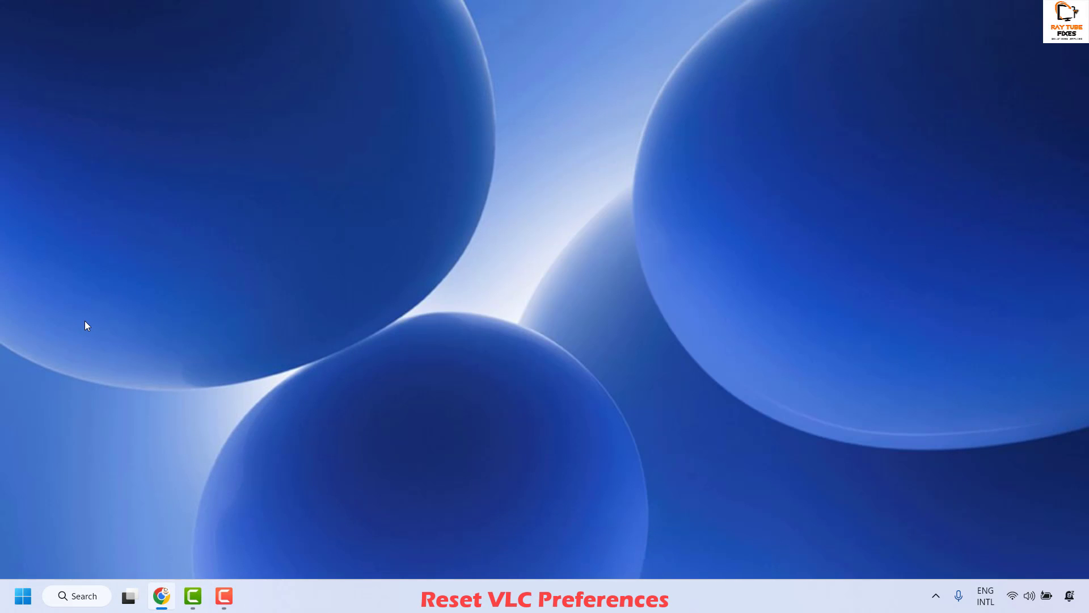